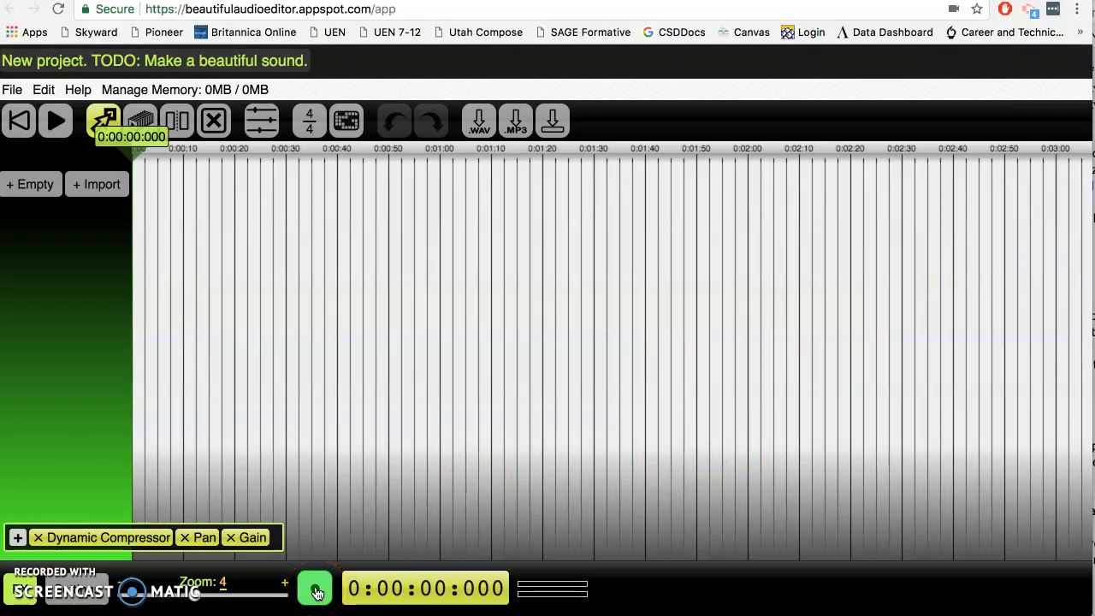
Record a new voice track while reading the Spatula City lyrics from the other browser window, and stop the recording.
left_click(316, 592)
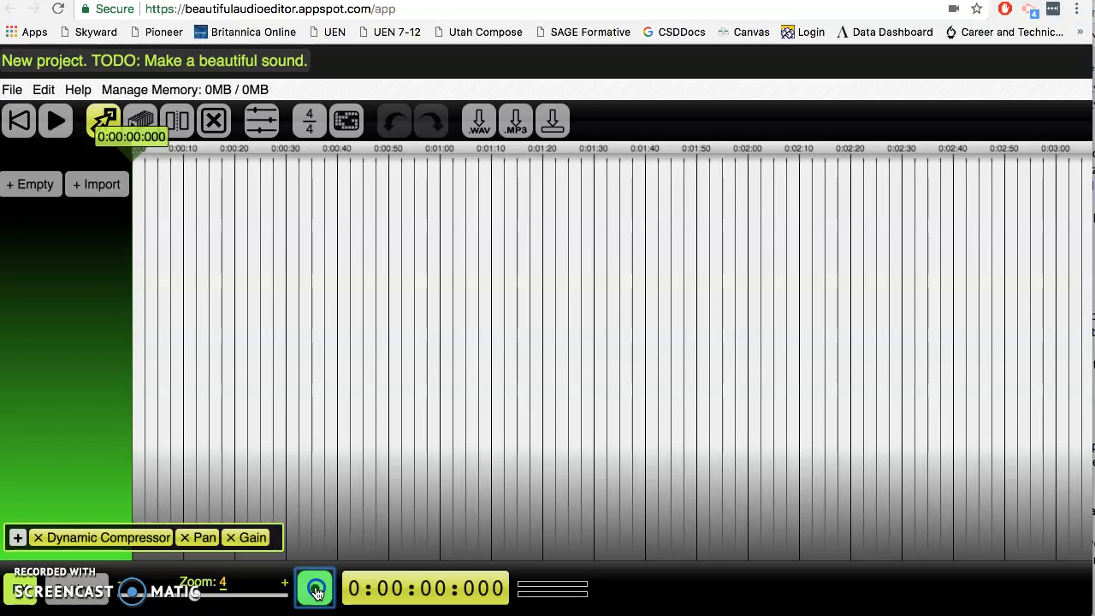
left_click(1094, 342)
left_click(965, 235)
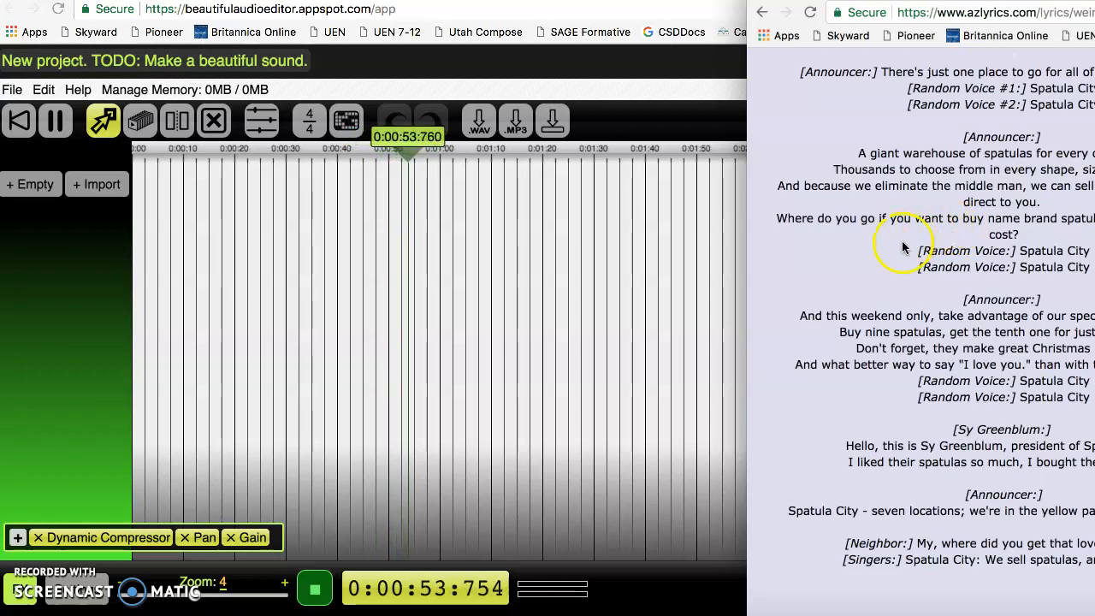
left_click(314, 592)
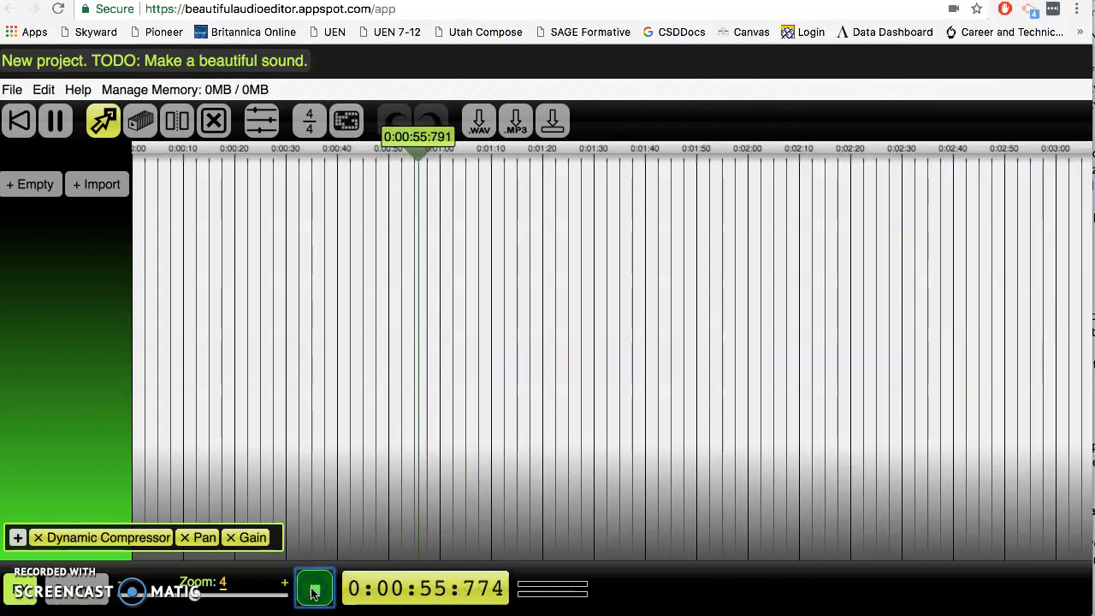
left_click(314, 591)
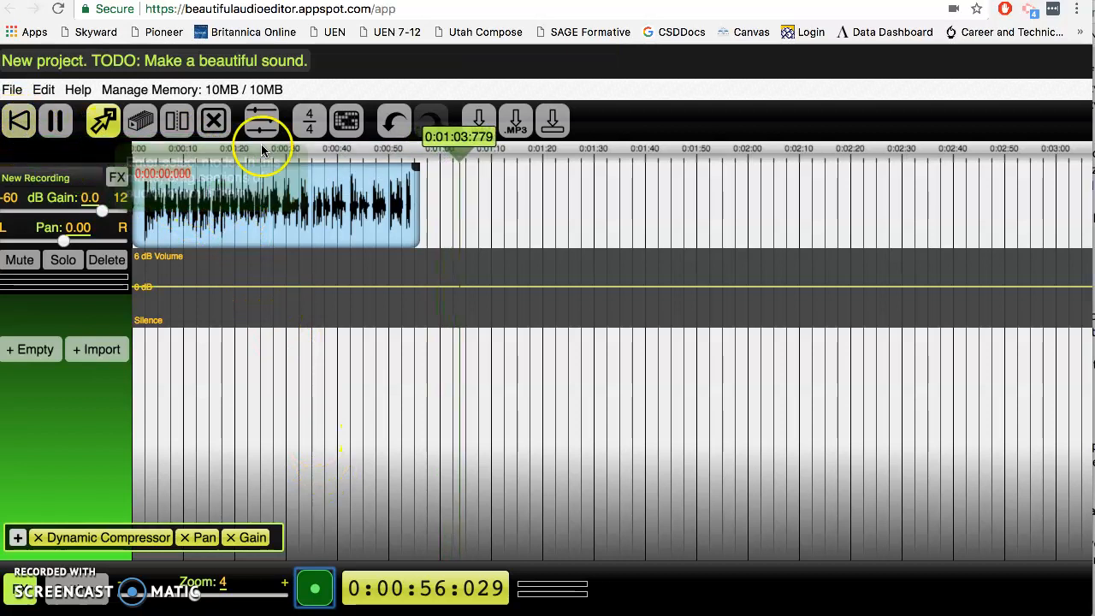
Return the playhead to the beginning of the project and play back the opening seconds of the new recording.
left_click(13, 122)
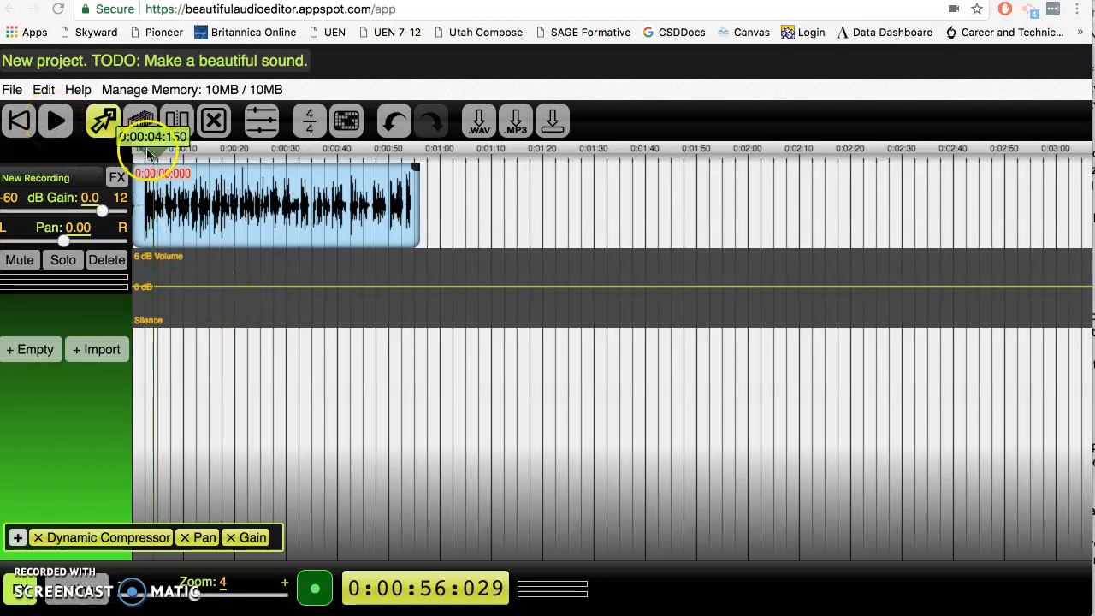
left_click(21, 123)
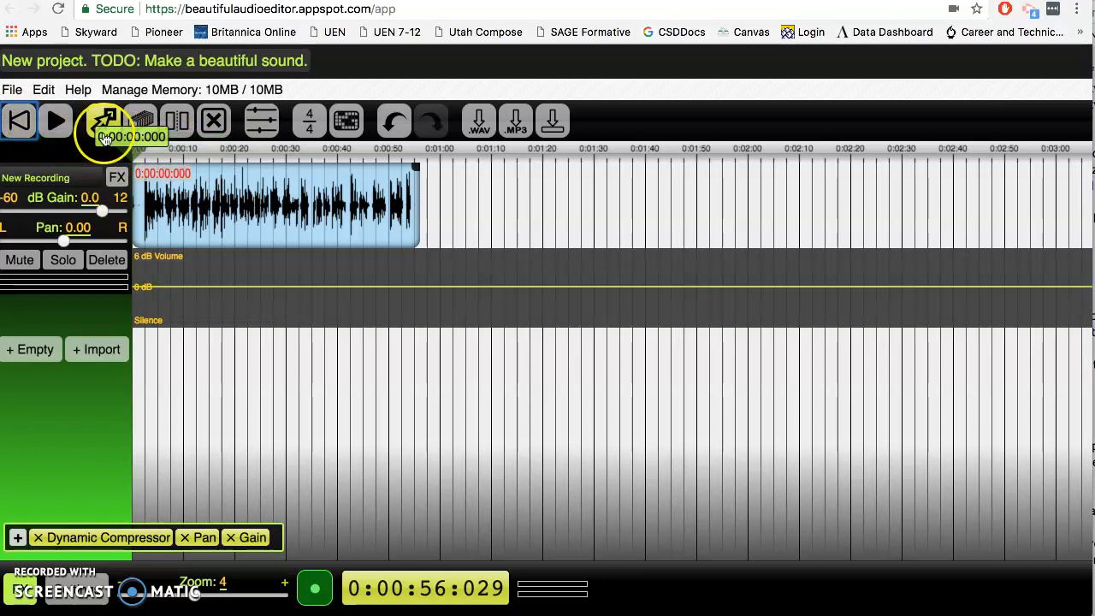
left_click(56, 124)
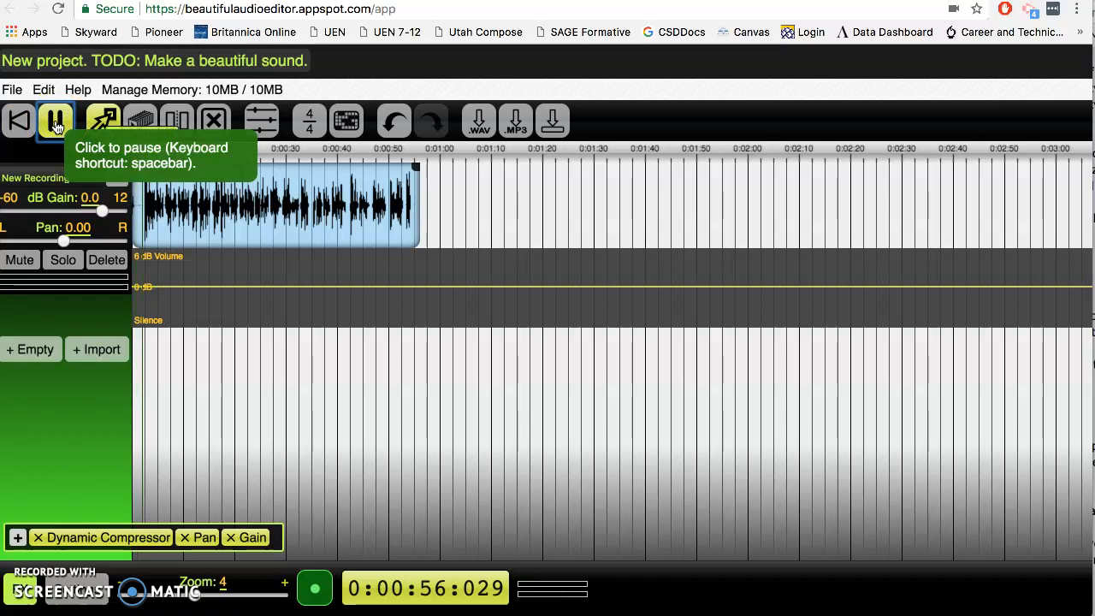
left_click(56, 125)
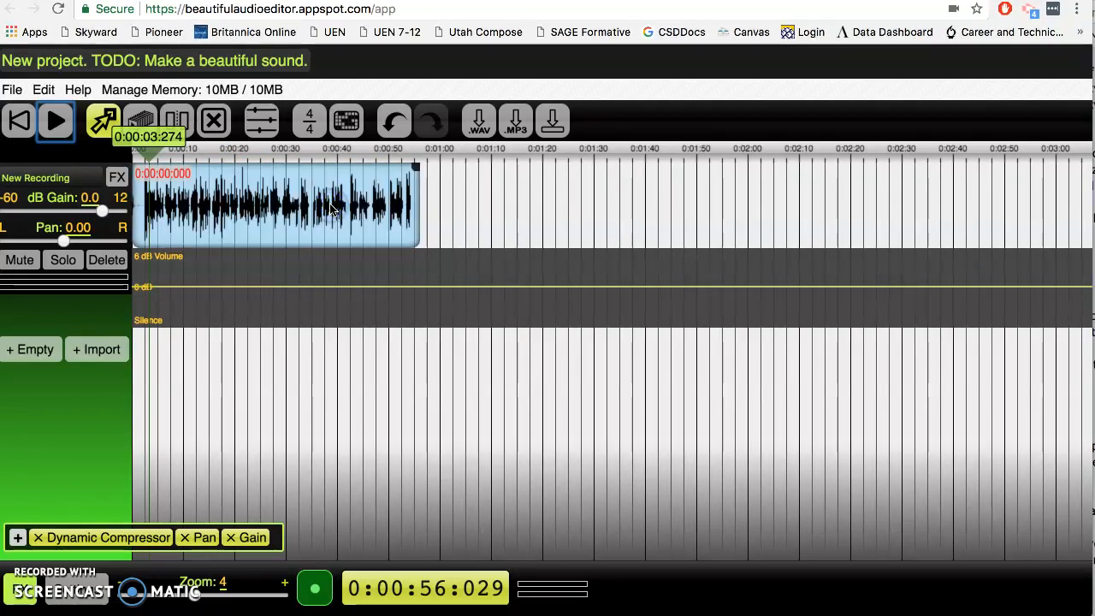
Duplicate the entire recorded section on the track.
left_click(141, 120)
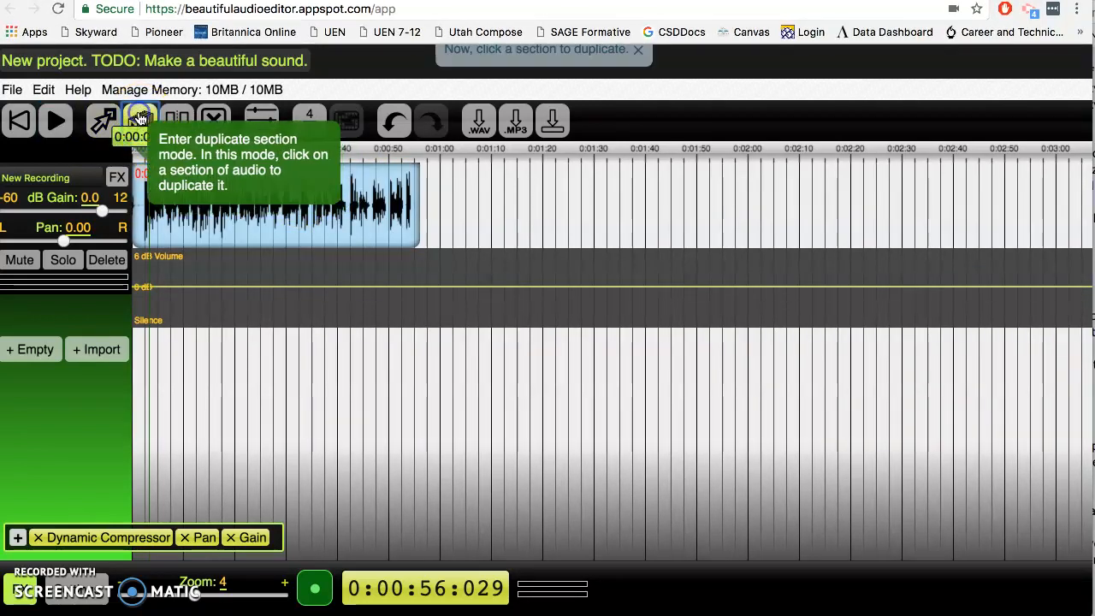
left_click(301, 200)
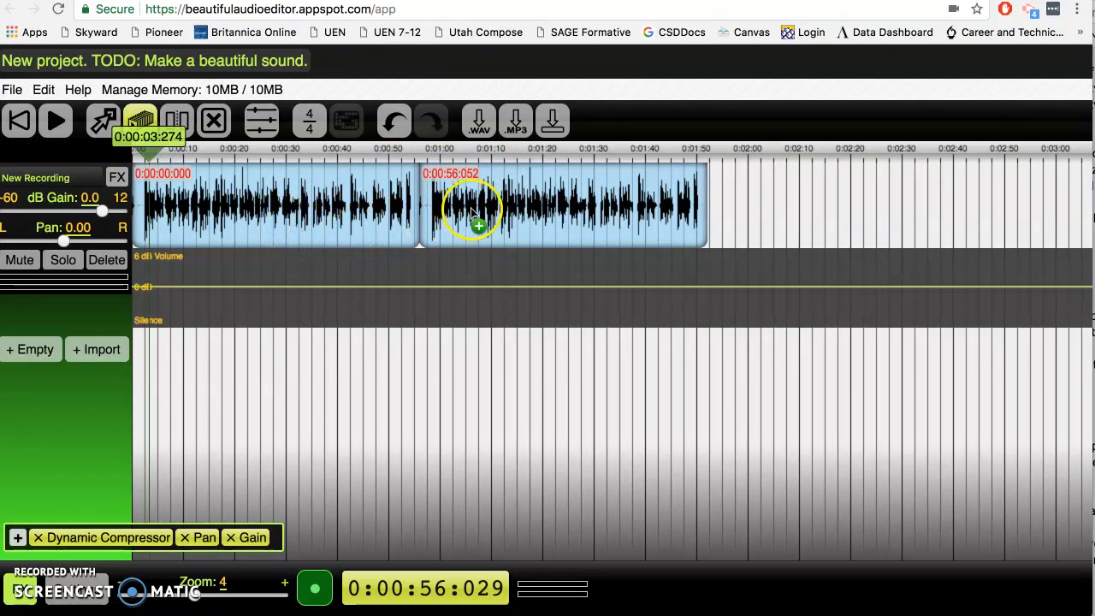
Split the first recorded section at about 0:00:01:666 and again at about 0:00:49:666.
left_click(178, 122)
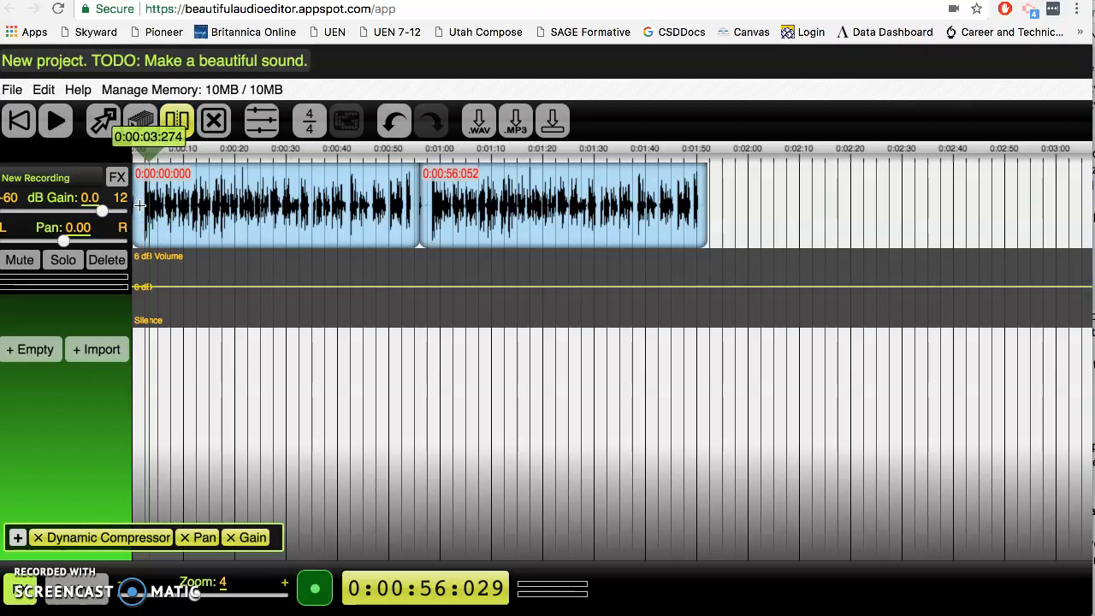
left_click_drag(141, 202, 141, 204)
left_click(233, 165)
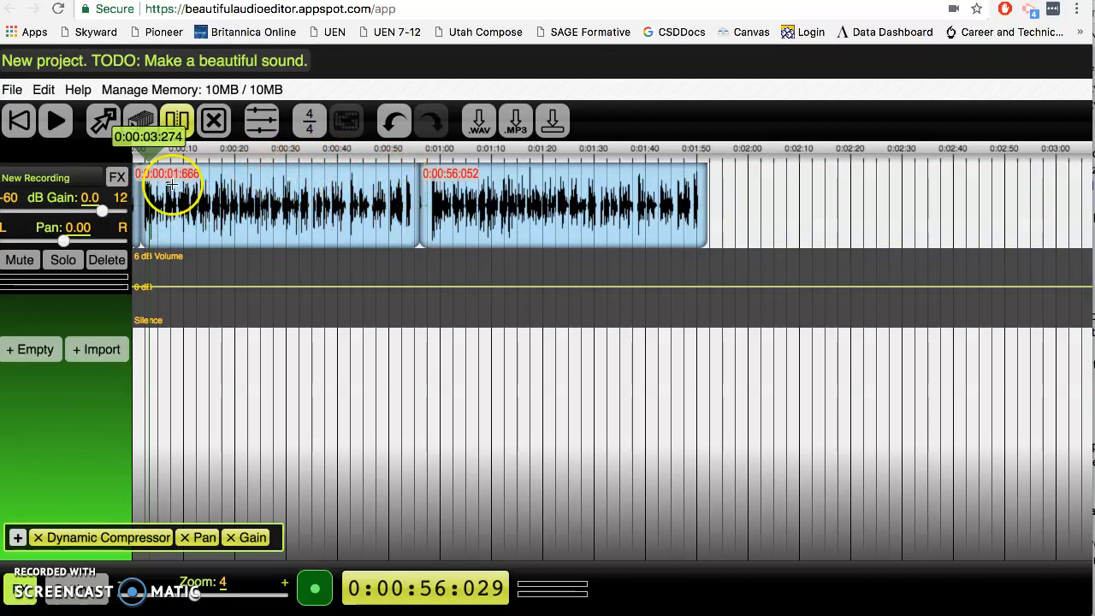
left_click(270, 188)
left_click(348, 192)
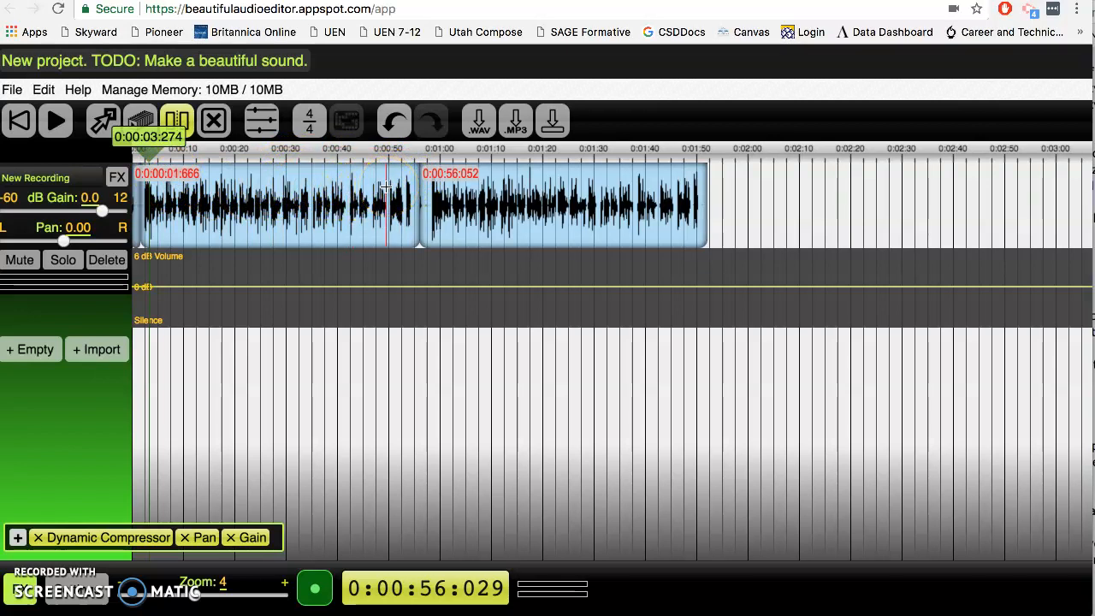
left_click(387, 187)
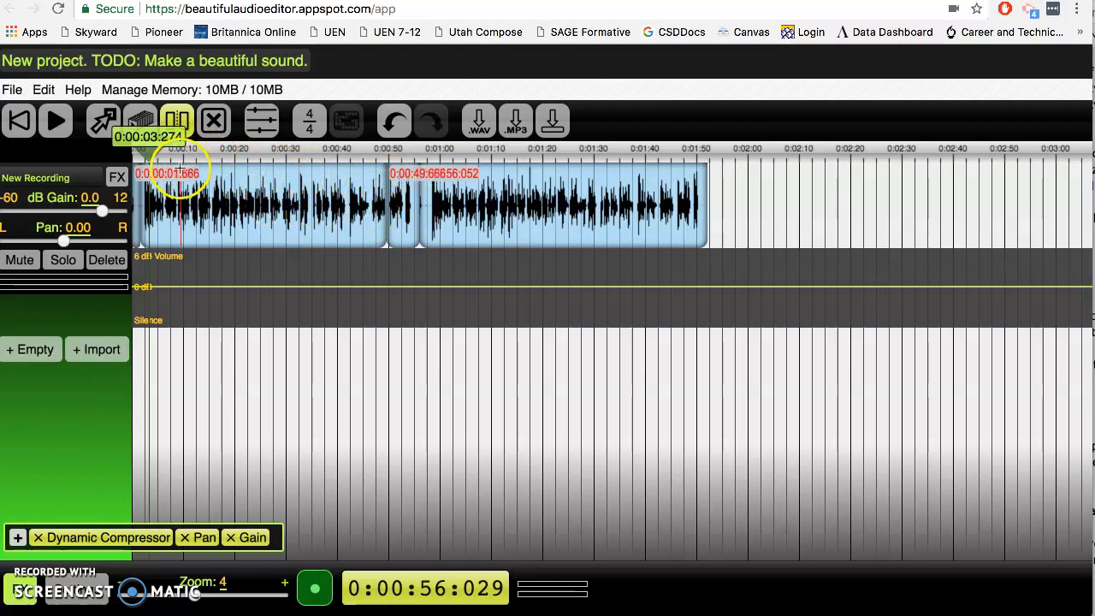
Delete the short lead-in section that ends at the first split, before 0:00:01:666.
left_click(215, 123)
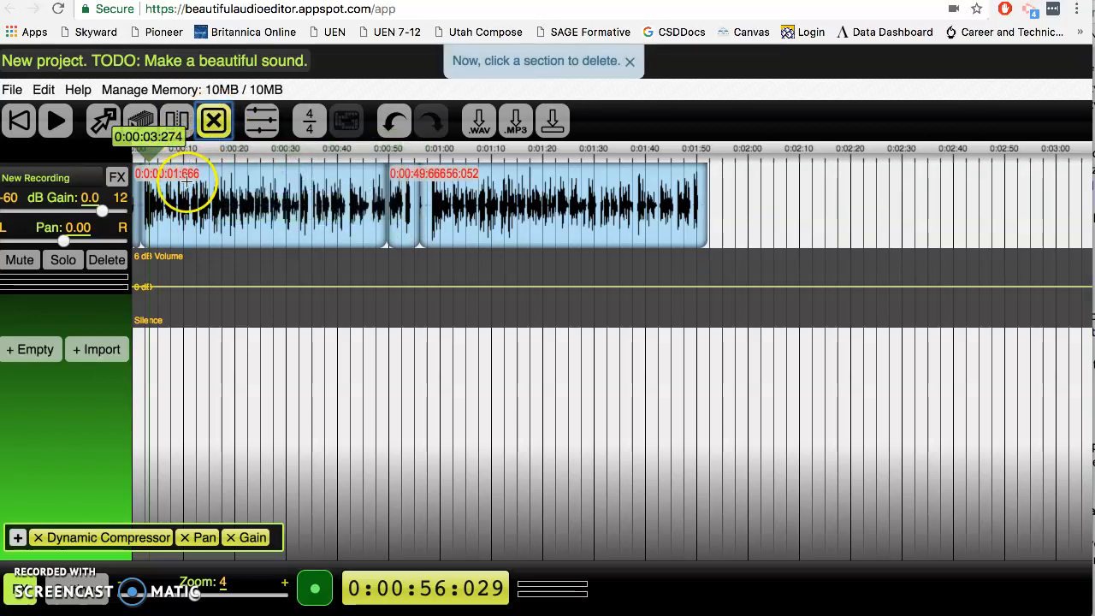
left_click(154, 224)
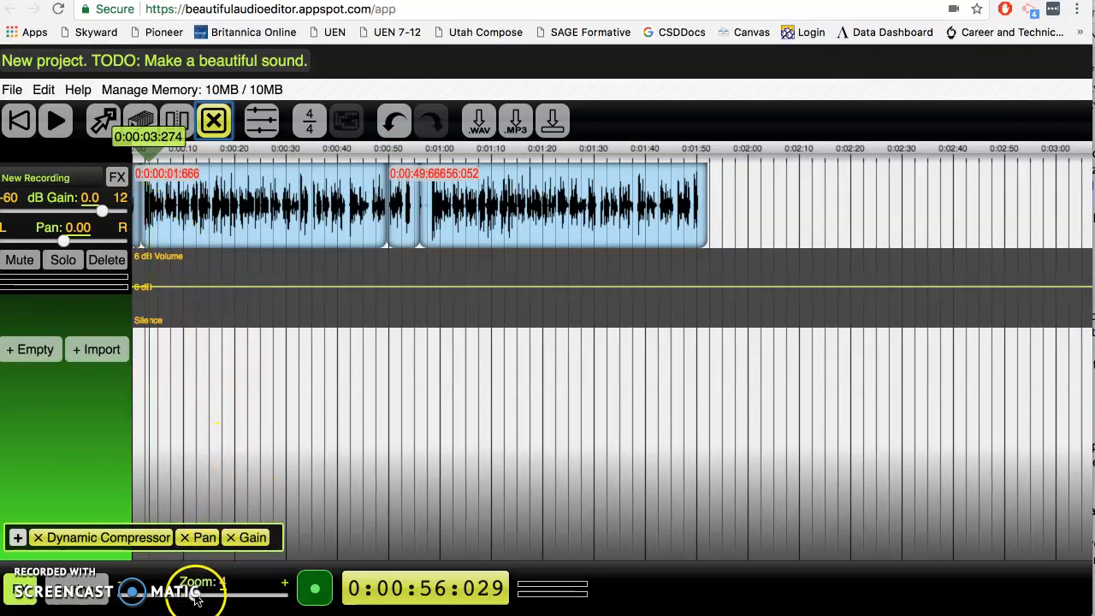
left_click_drag(195, 598, 231, 597)
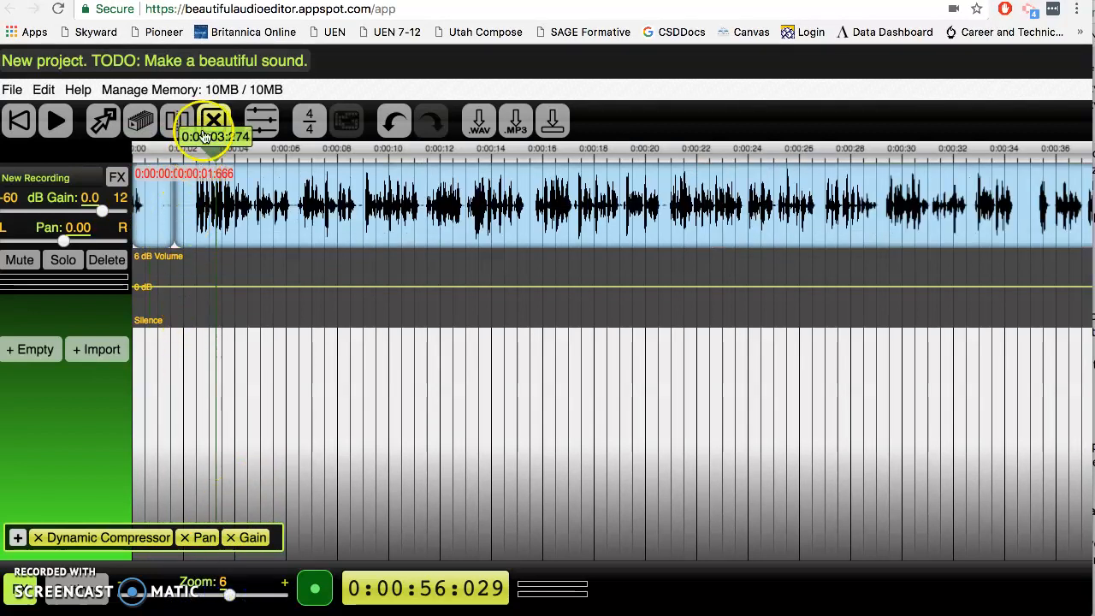
left_click(161, 203)
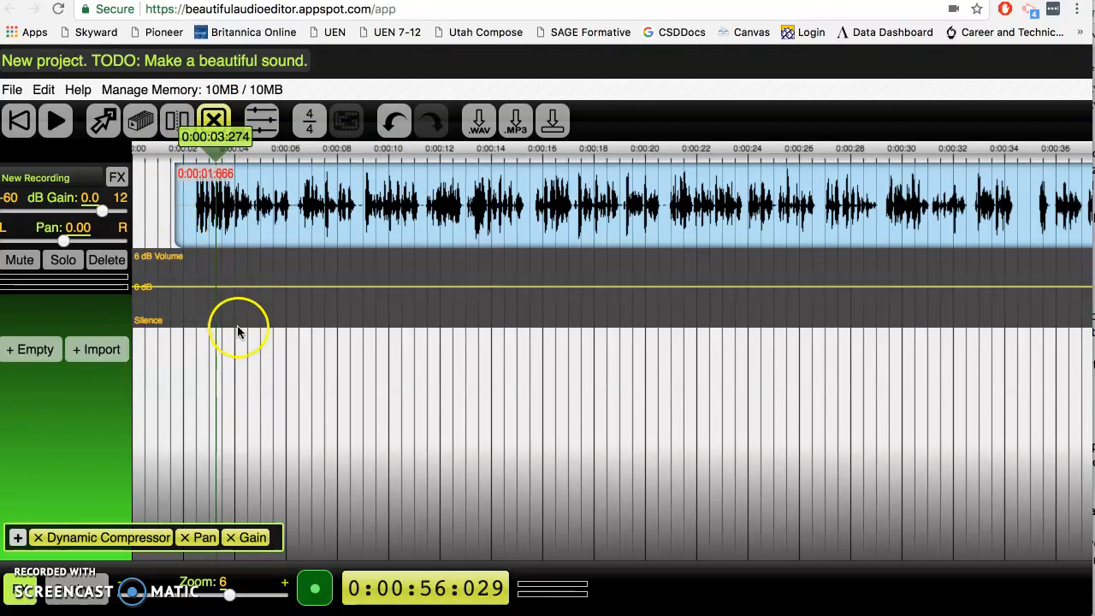
left_click_drag(229, 595, 216, 599)
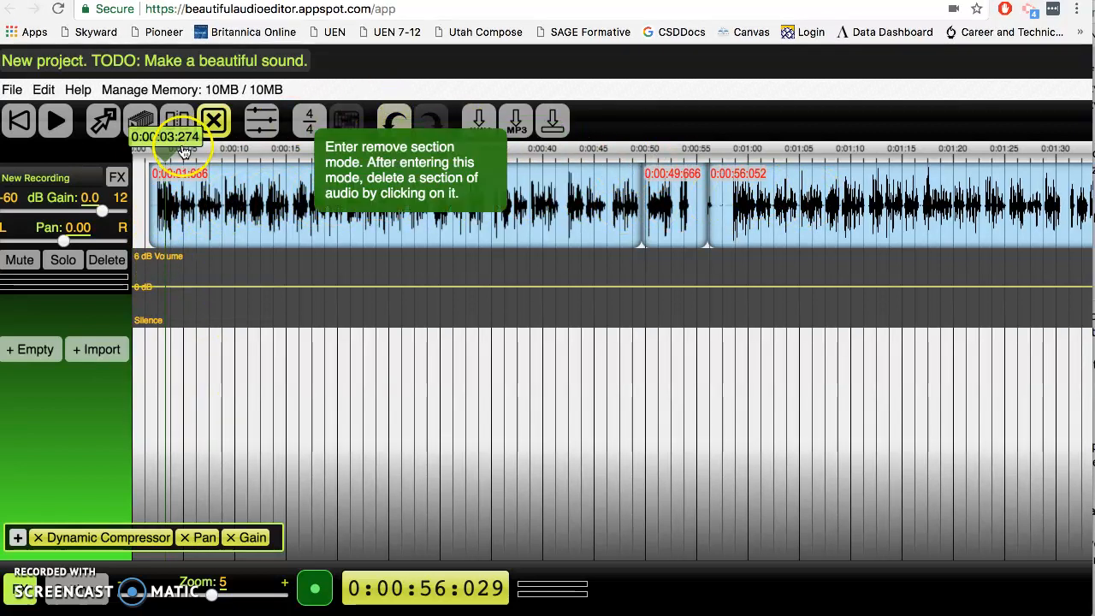
Set the playhead to 0:00:50:000 and listen briefly to the short section after the second split.
left_click(103, 128)
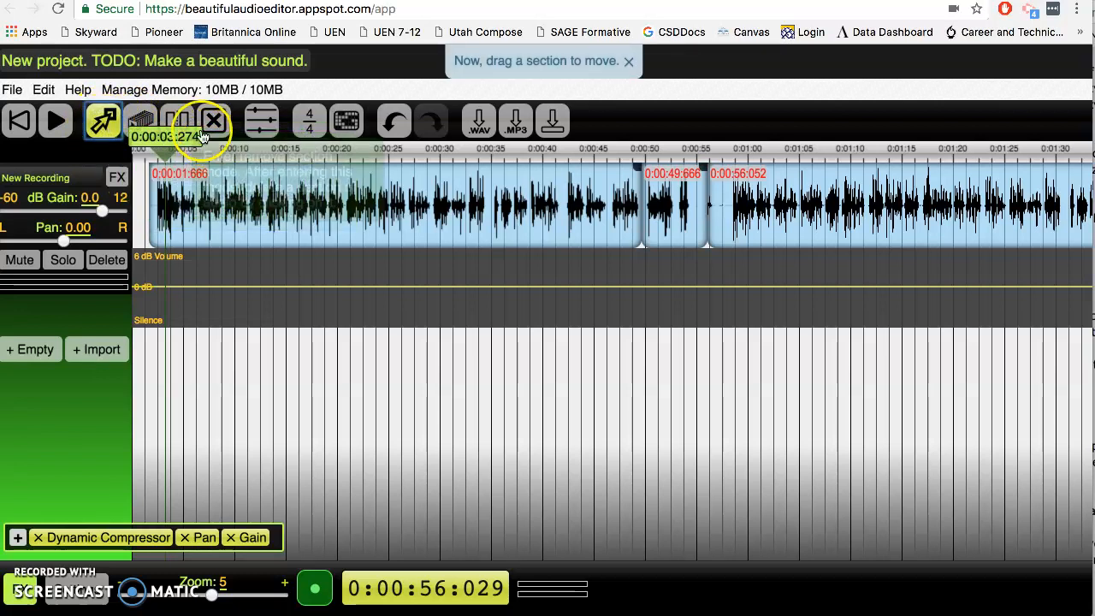
left_click(641, 178)
left_click(646, 158)
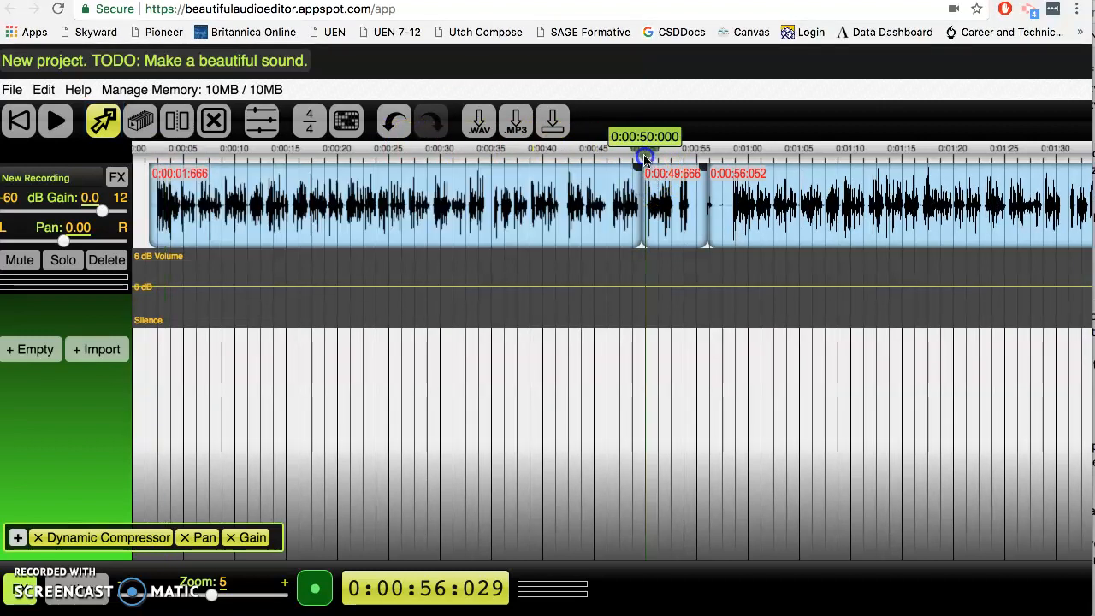
left_click(638, 157)
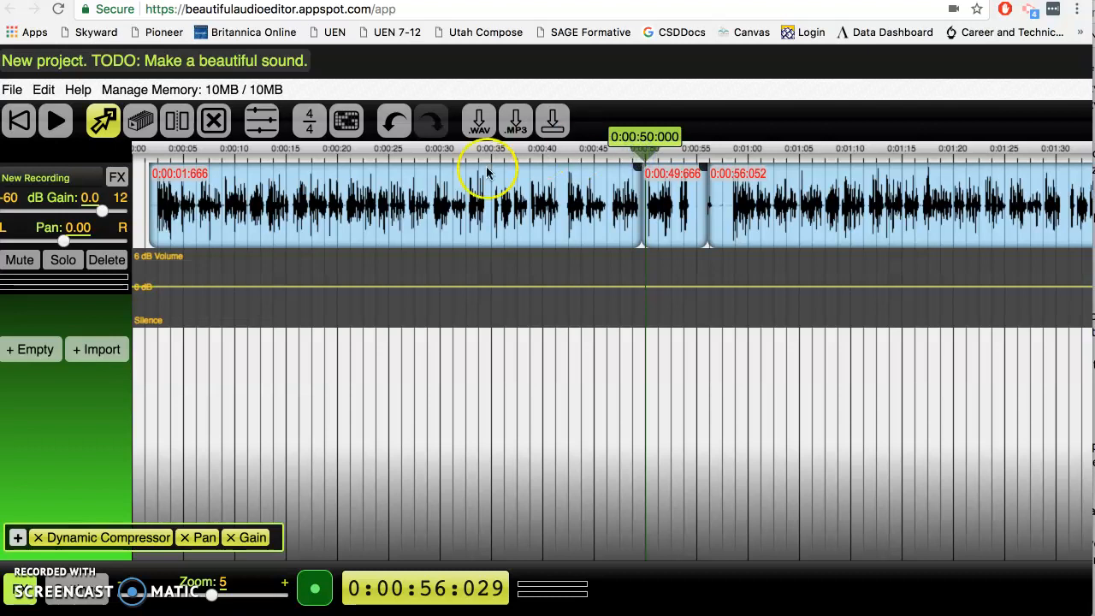
left_click(55, 119)
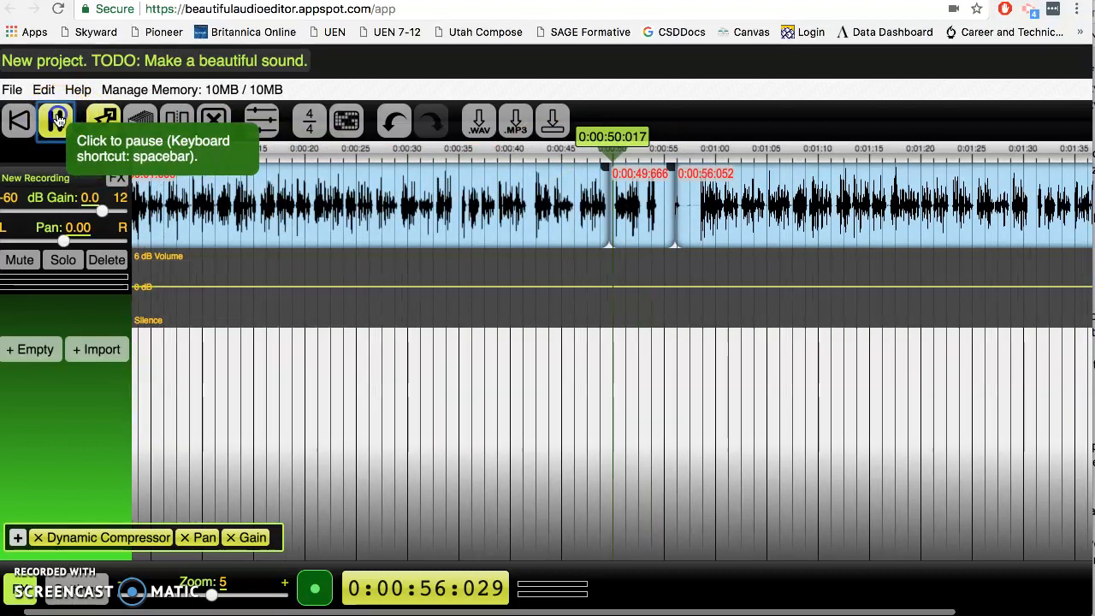
left_click(56, 120)
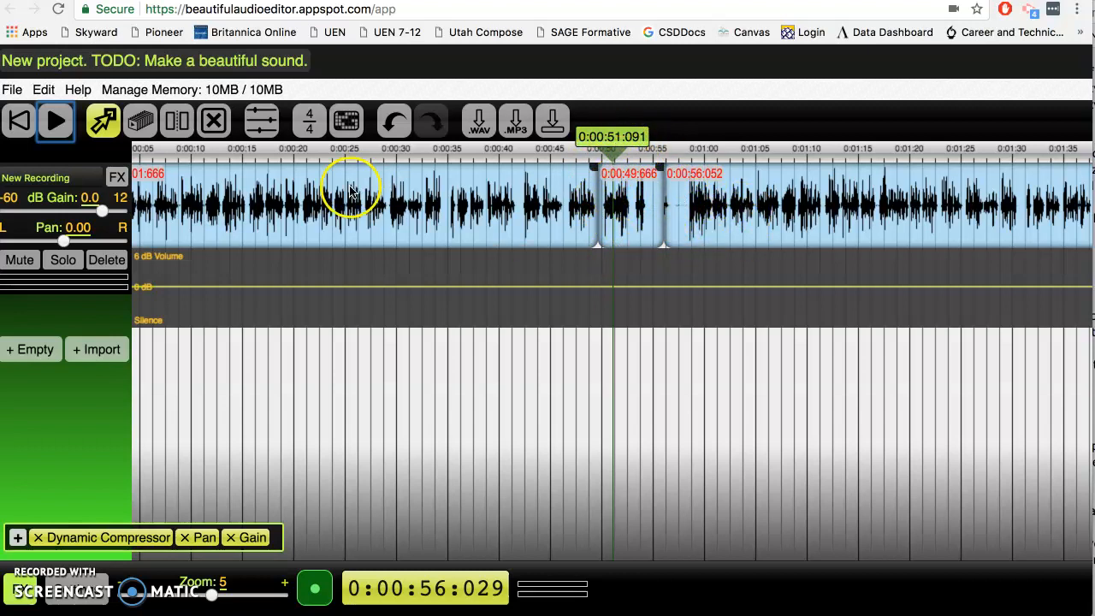
Delete the full-length duplicate section starting at 0:00:56:052.
left_click(211, 123)
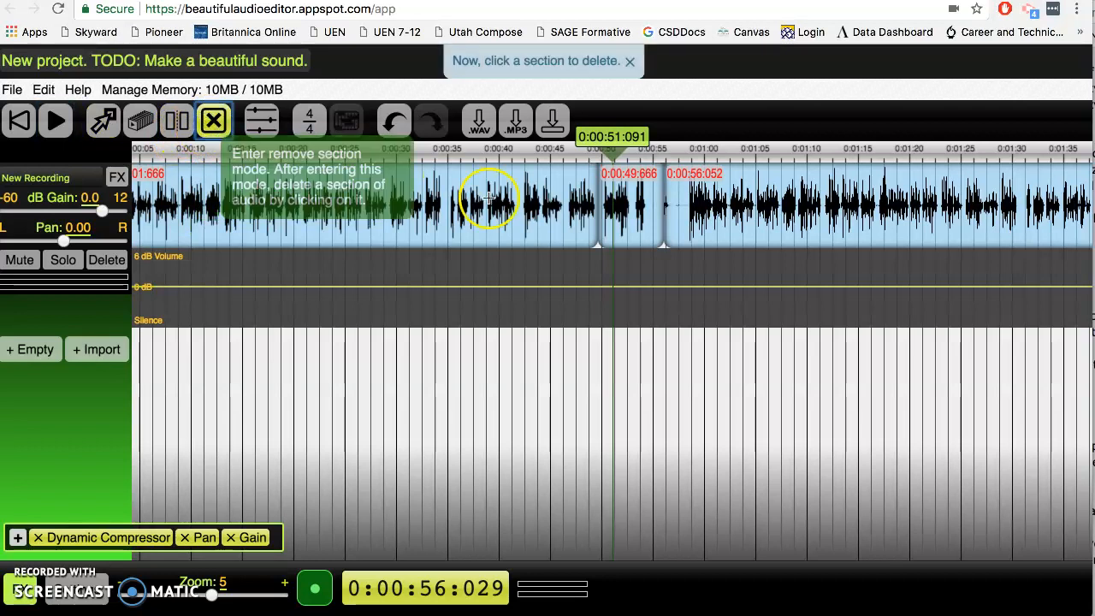
left_click(779, 211)
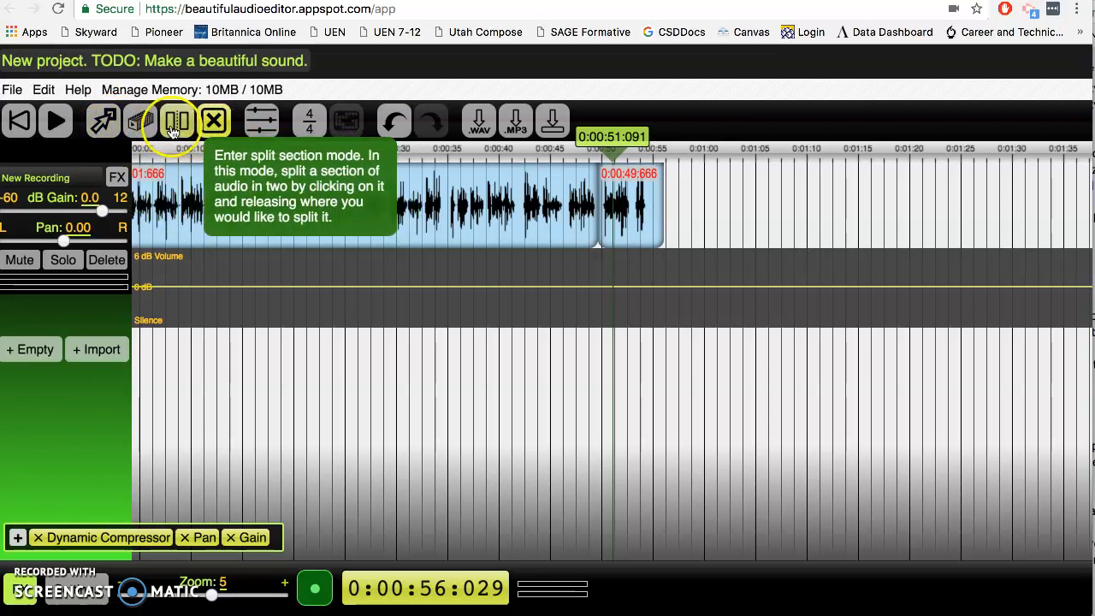
Duplicate the short closing section and move the copy near the start of the track, at about 0:00:04:219.
left_click(140, 120)
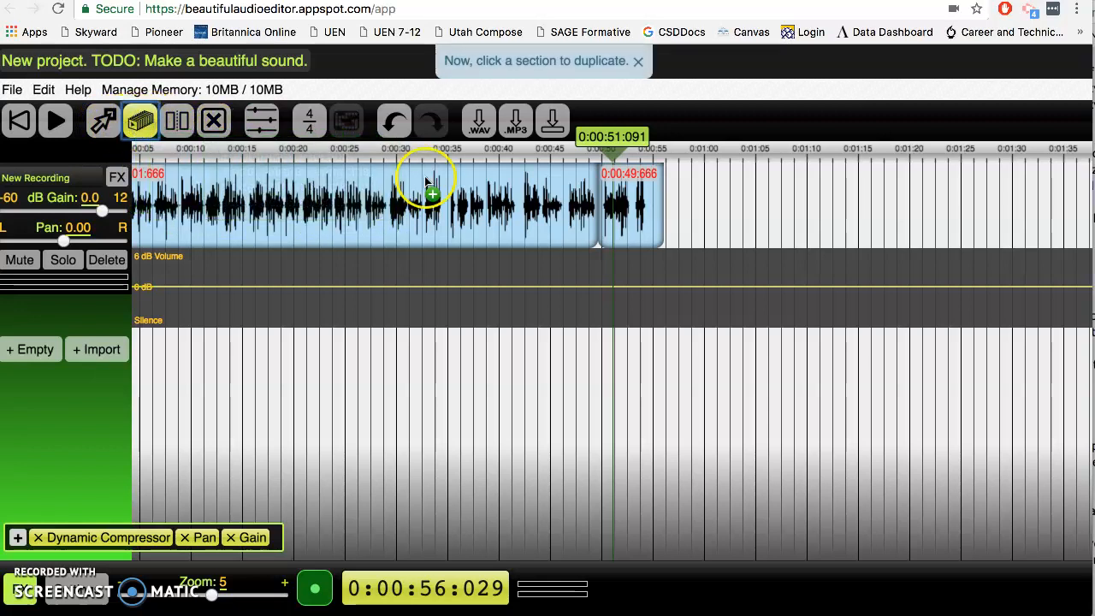
left_click(634, 208)
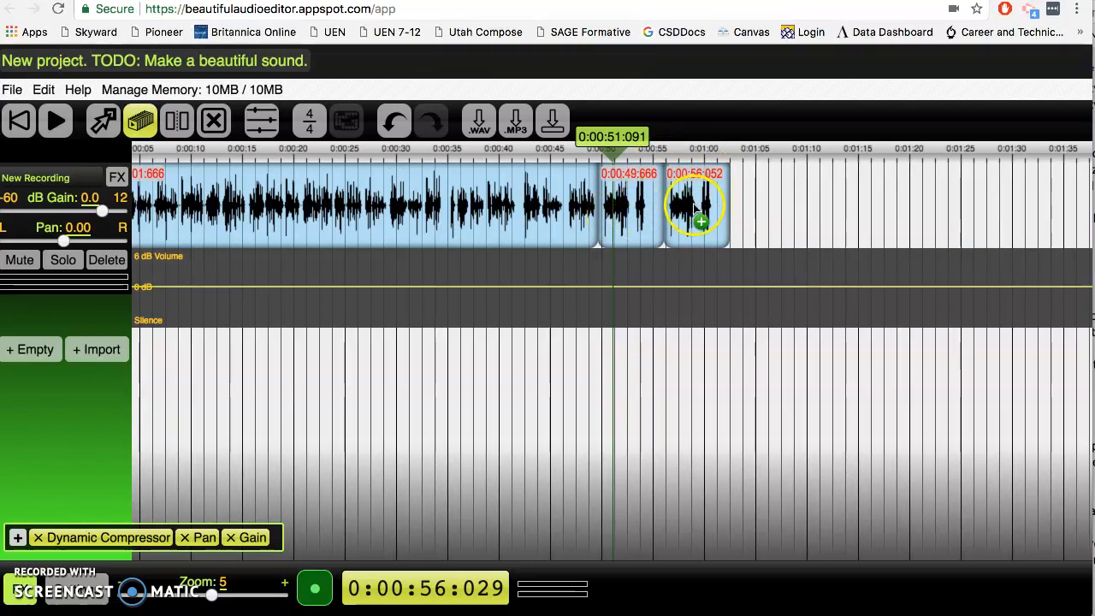
left_click(102, 123)
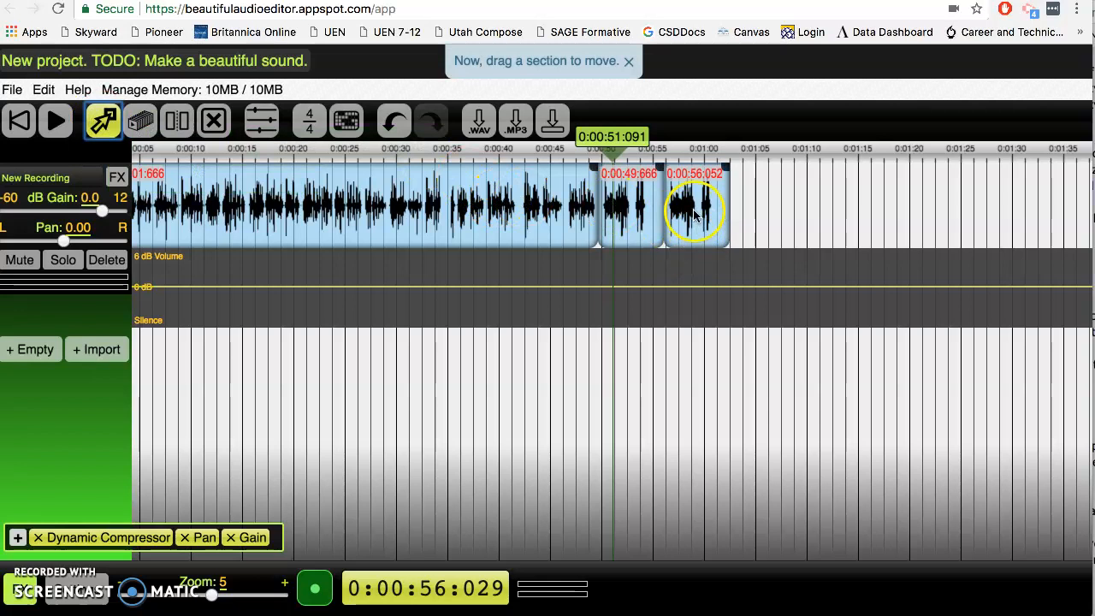
left_click_drag(689, 201, 166, 222)
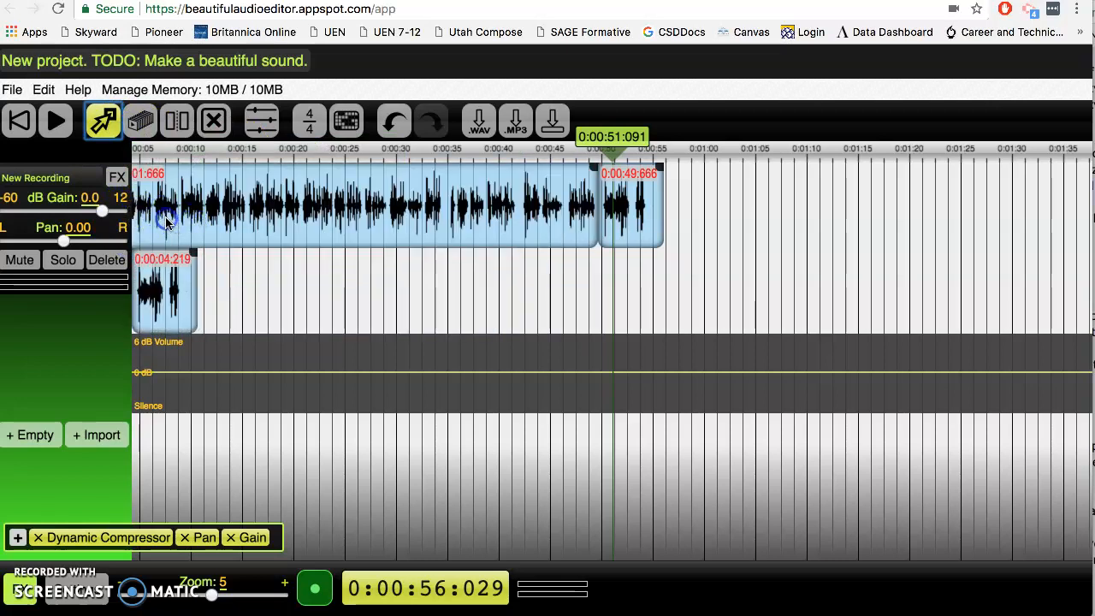
Shift the long section to start at about 0:00:11:583 and the short closing section to about 0:01:01:000.
left_click_drag(238, 208, 347, 191)
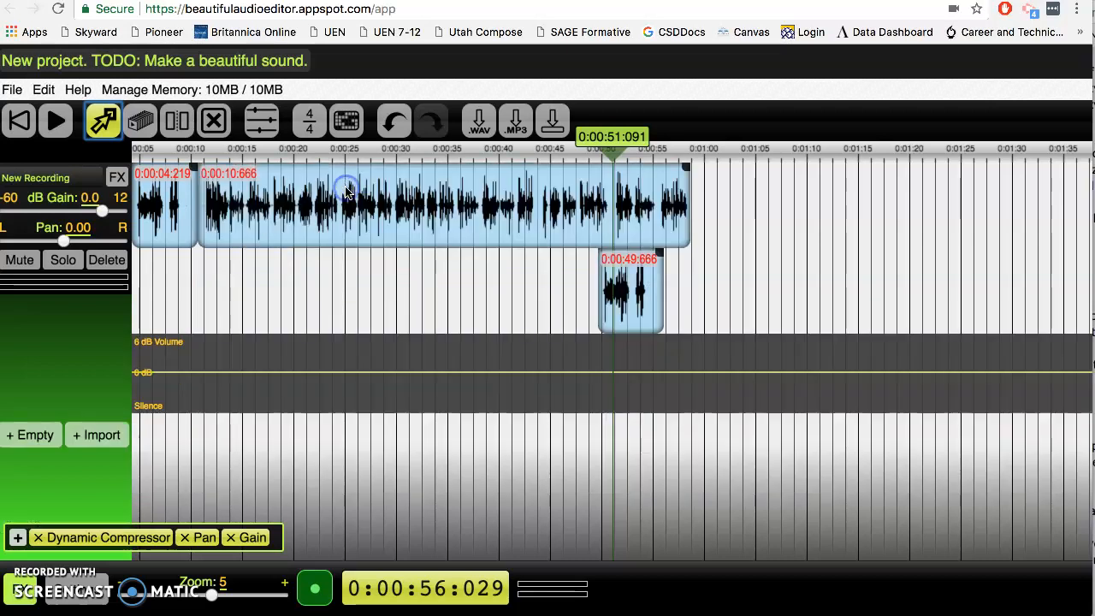
left_click_drag(616, 293, 725, 206)
left_click_drag(631, 202, 633, 206)
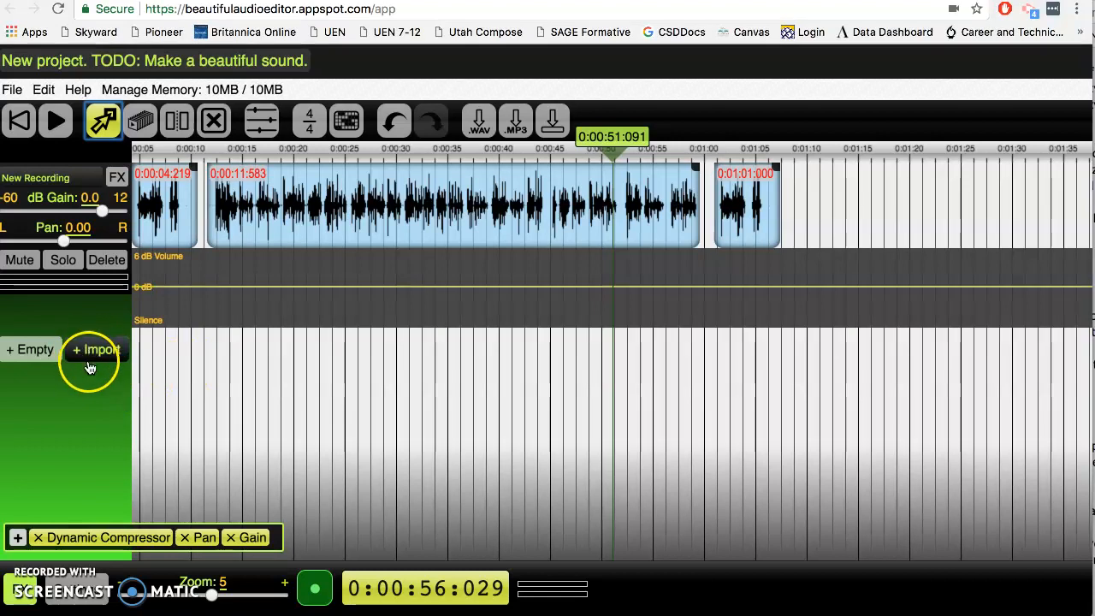
Import the 12a._Soundzabound guitar MP3 from the Downloads folder as a new track.
left_click(12, 89)
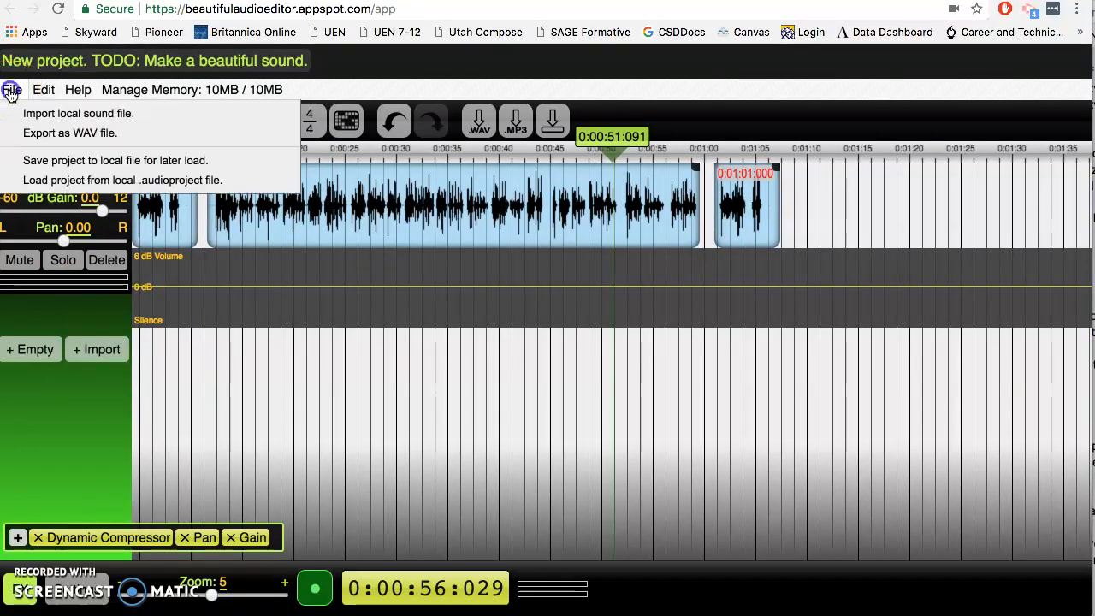
left_click(49, 115)
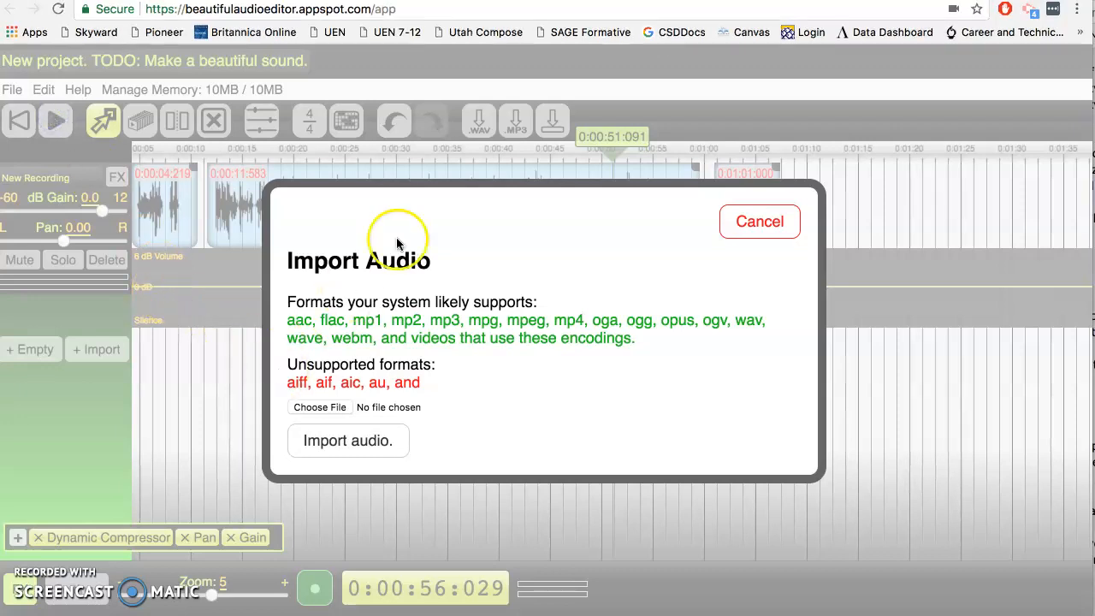
left_click(319, 409)
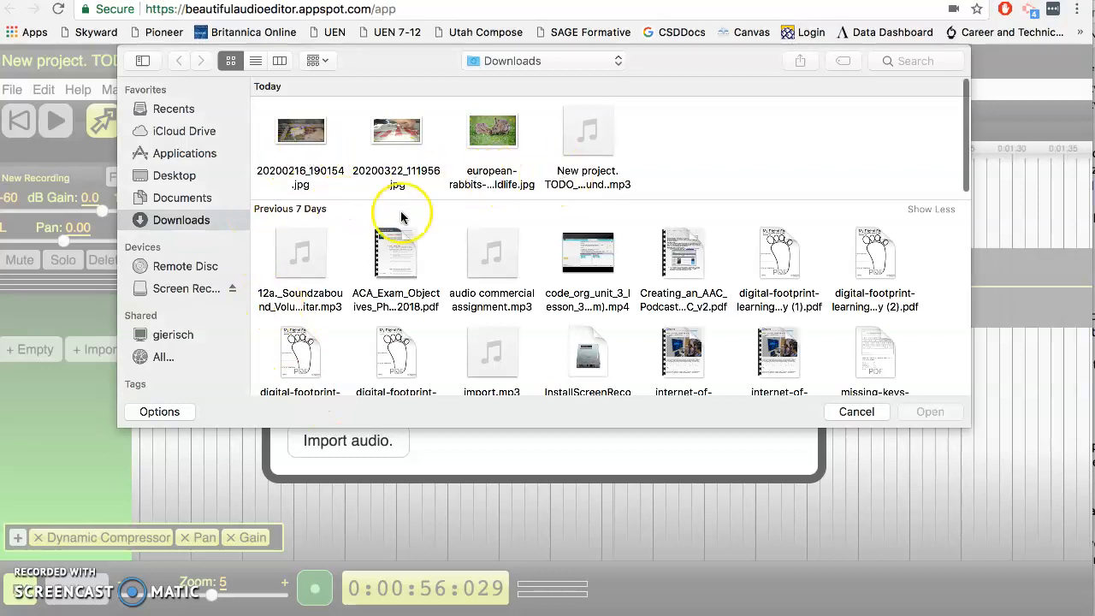
left_click(298, 252)
left_click(930, 412)
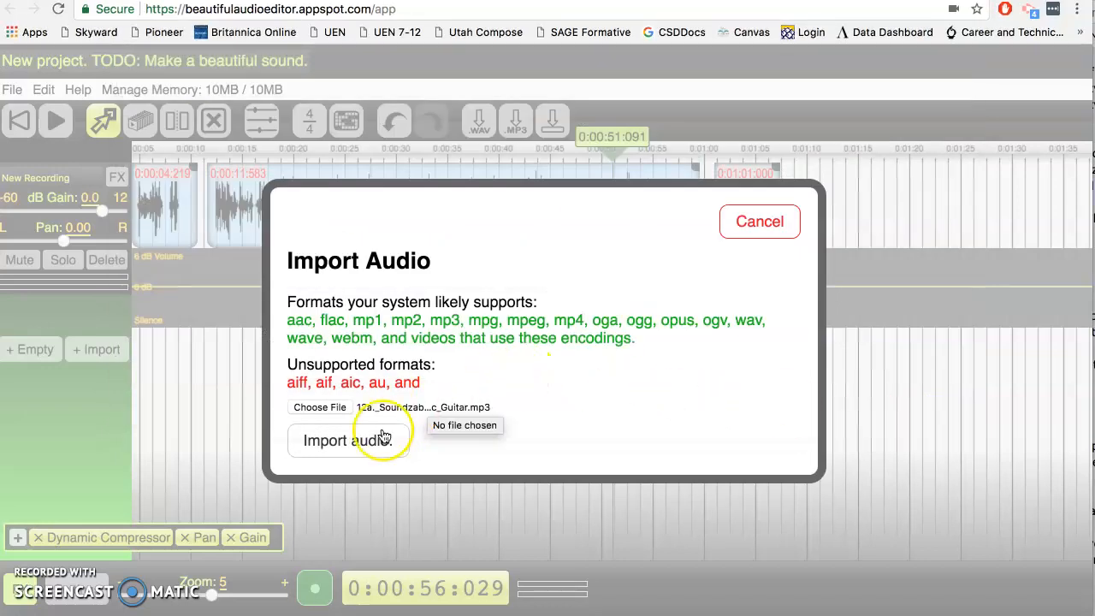
left_click(341, 442)
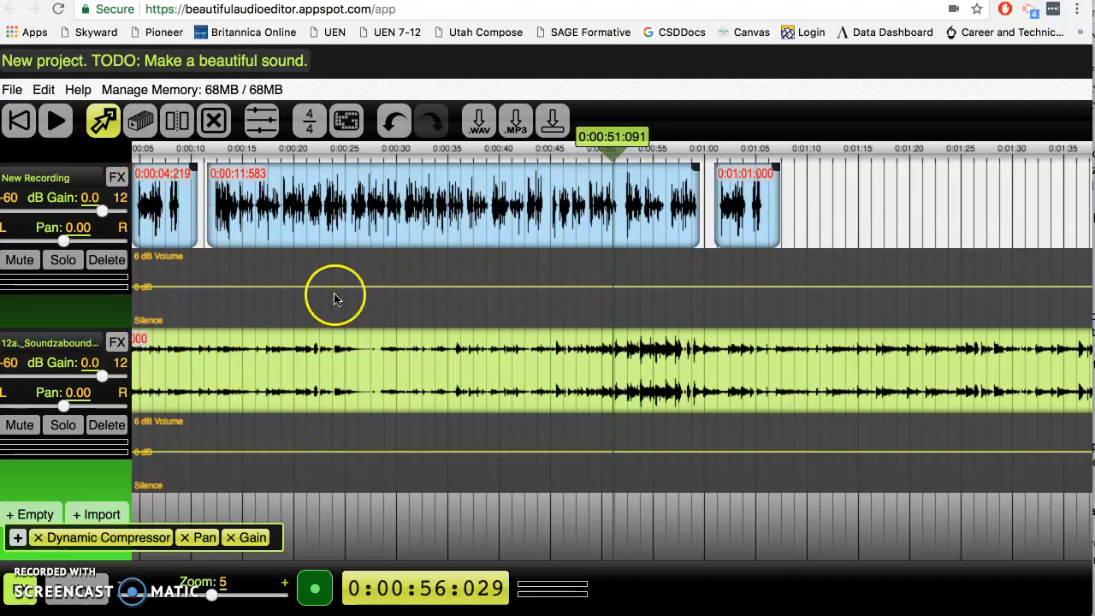
Play the voice and guitar tracks together from the beginning to about 0:00:15 to check their balance.
left_click(20, 121)
left_click(59, 125)
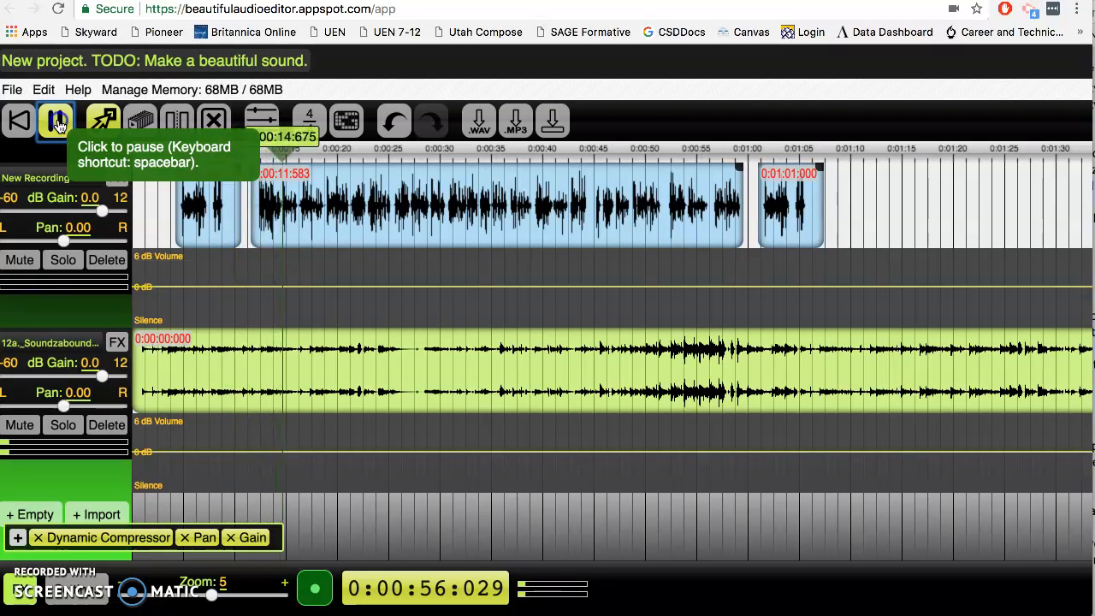
left_click(59, 124)
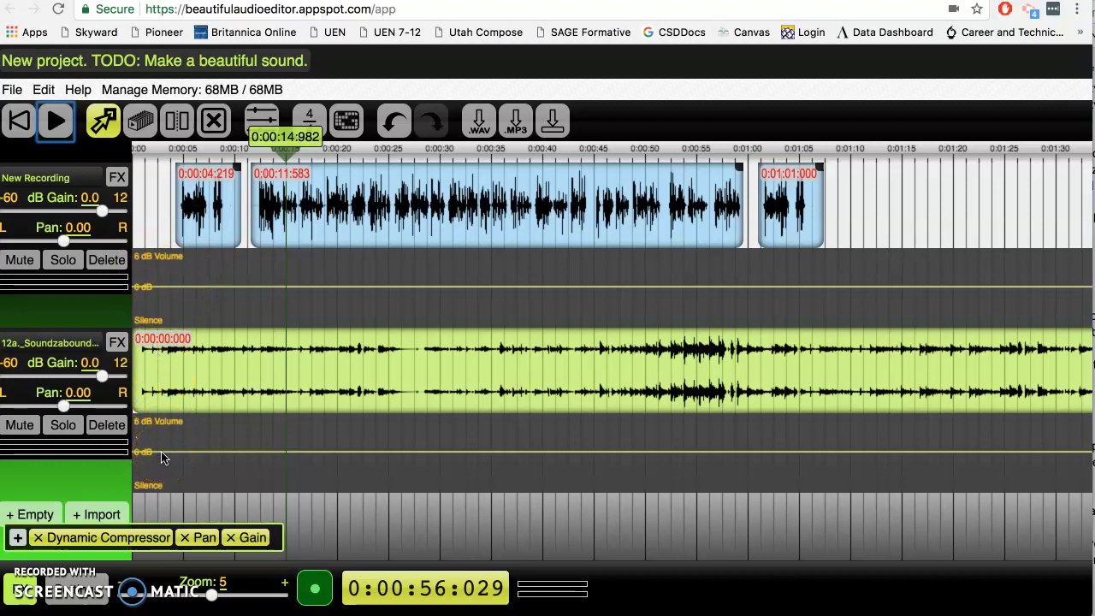
Shape the guitar track's volume: above 0 dB until about 0:00:04, below 0 dB from 0:00:13 to 0:00:59, above again from 0:01:02.
left_click_drag(162, 456, 172, 436)
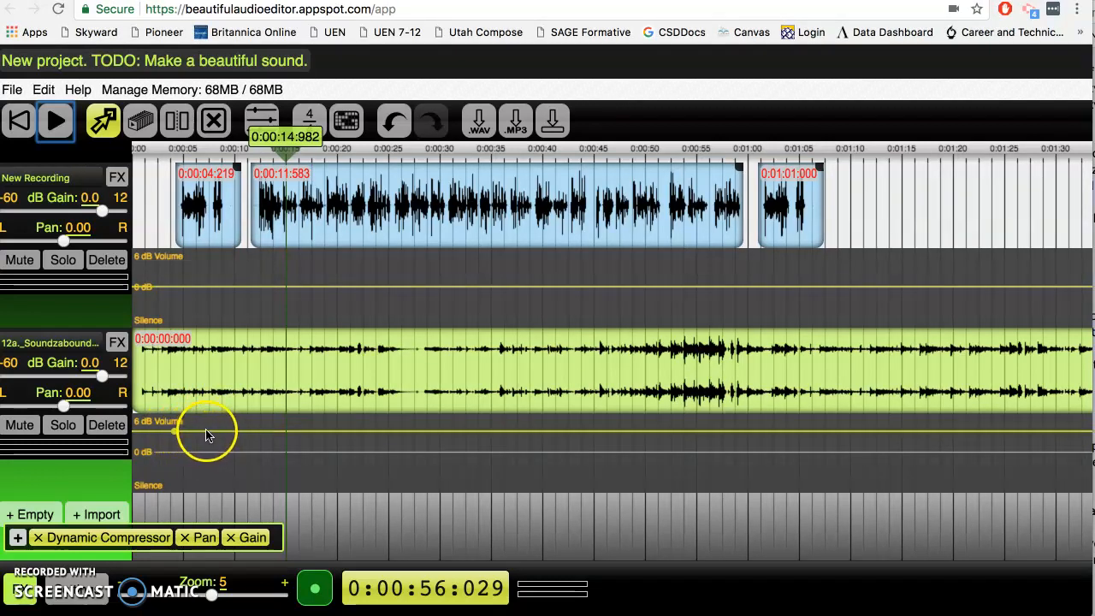
left_click(199, 437)
left_click(198, 436)
mouse_move(200, 437)
left_mouse_down()
mouse_move(203, 465)
mouse_move(227, 456)
mouse_move(290, 464)
mouse_move(259, 467)
left_mouse_up()
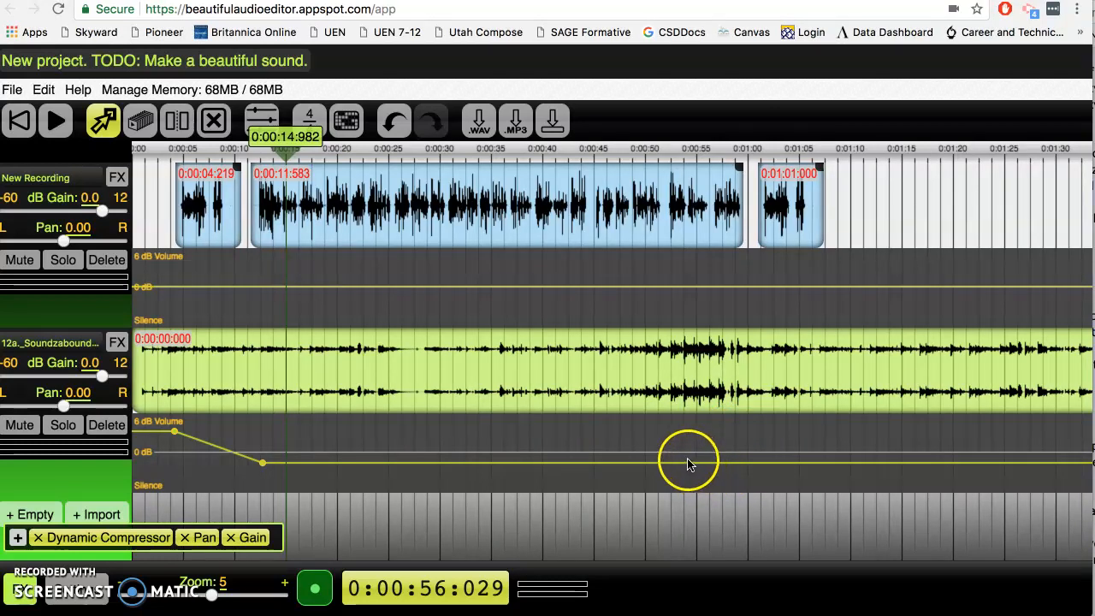
left_click(735, 464)
left_click_drag(780, 466, 767, 442)
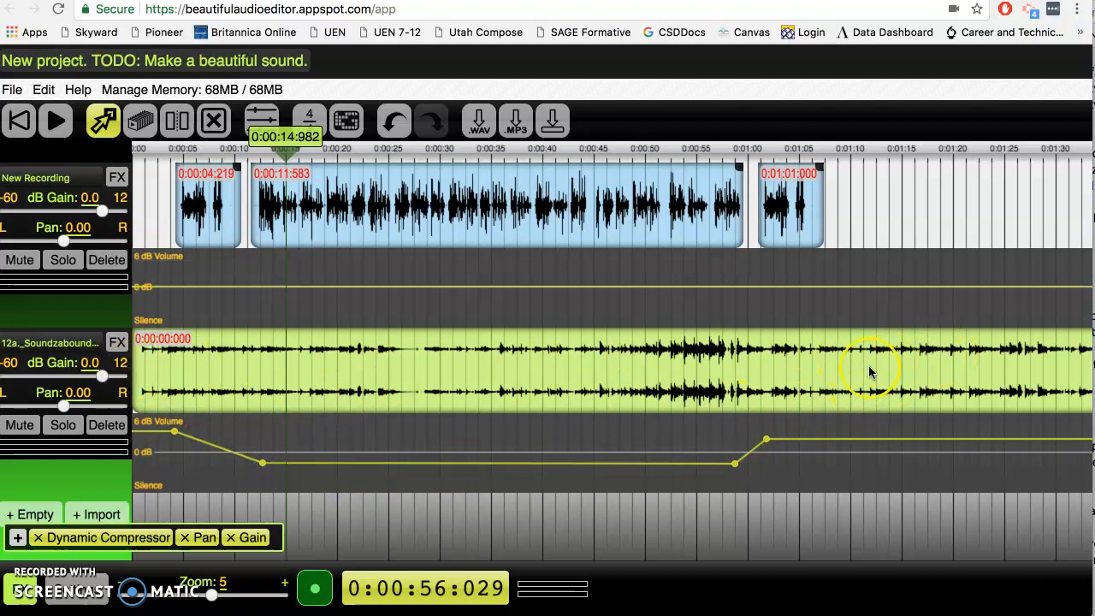
Split the guitar section at 0:01:01:000 and delete the part after the split.
left_click(178, 122)
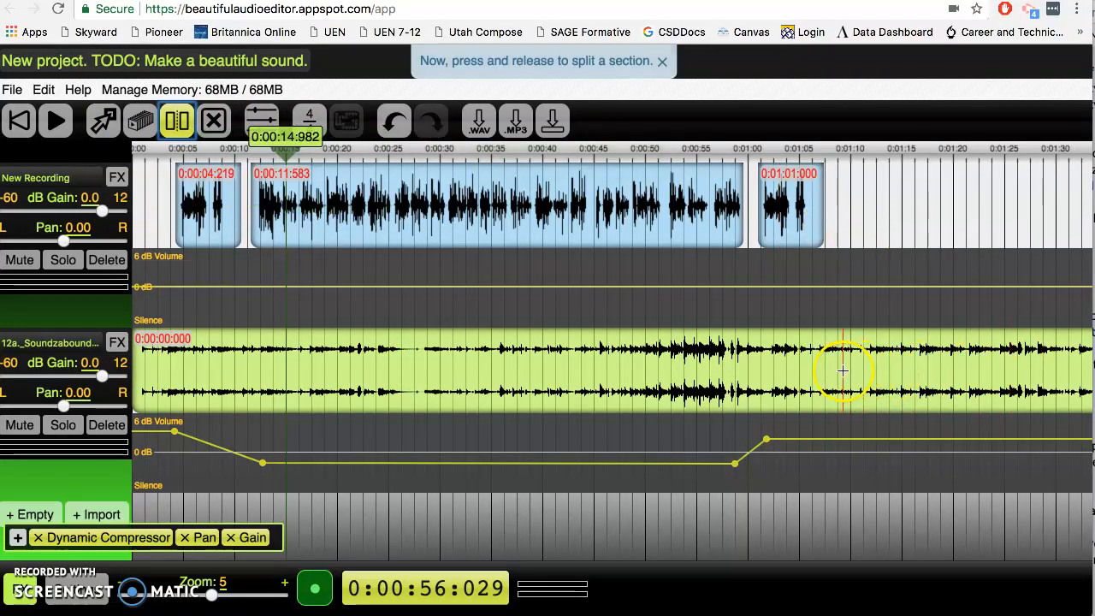
left_click(758, 393)
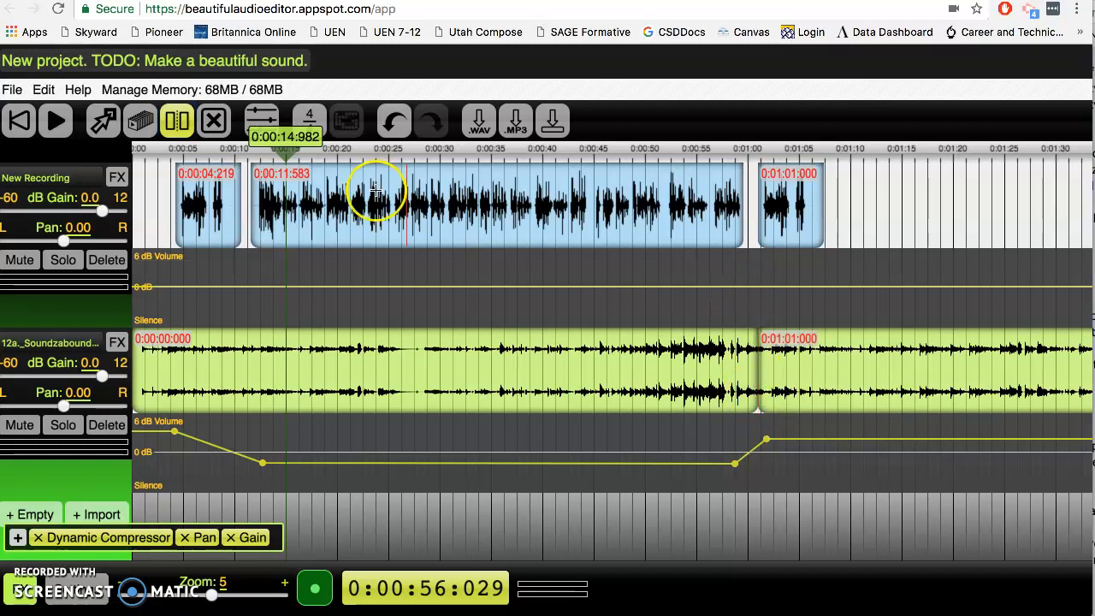
left_click(215, 124)
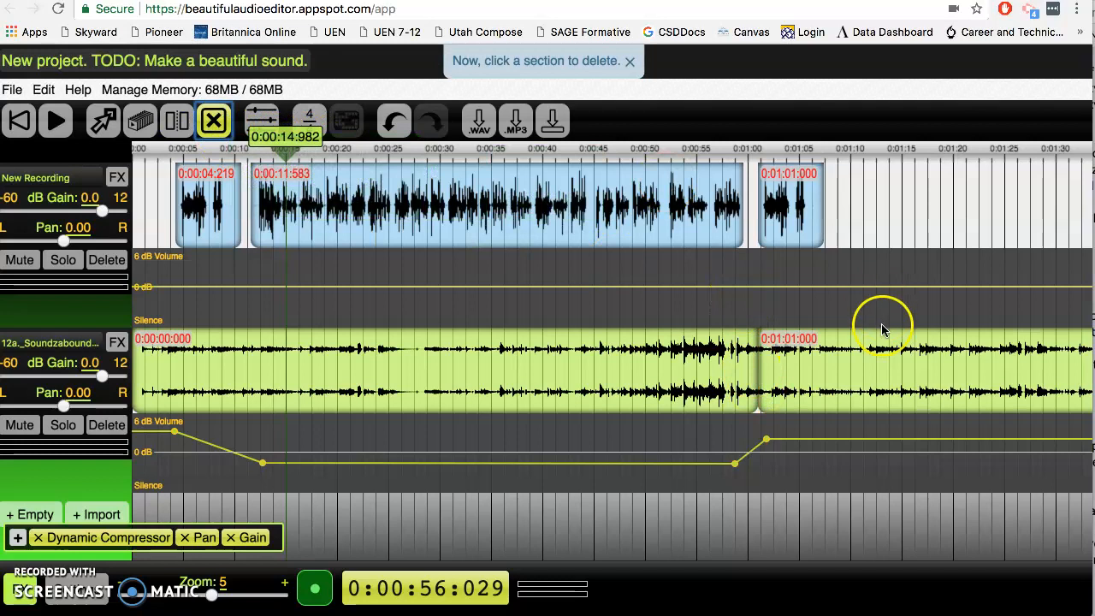
left_click(842, 373)
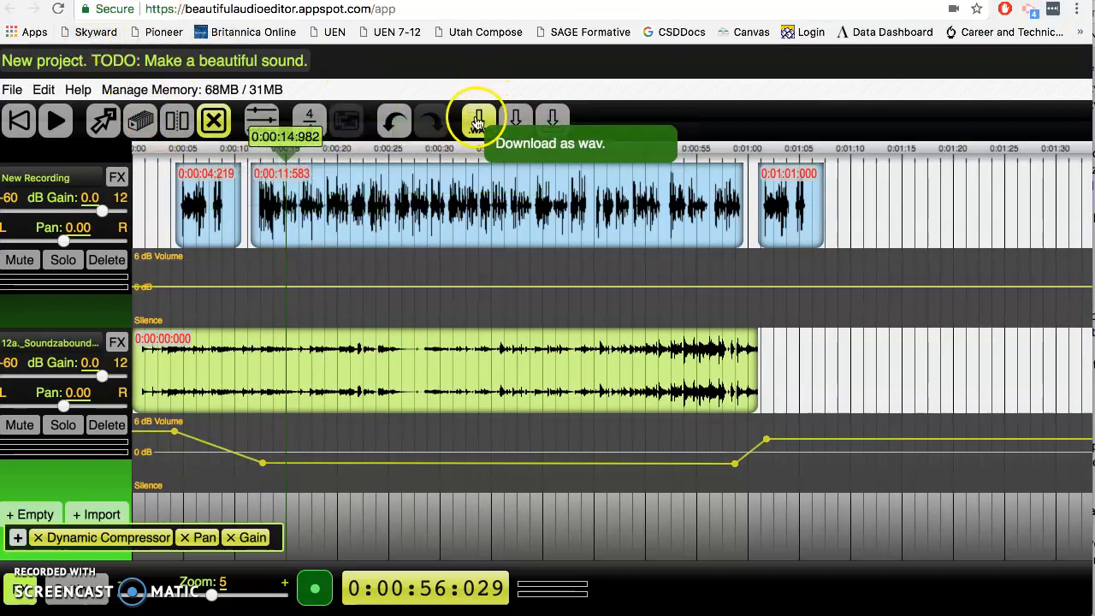
Render the project's collective audio from start to end into a new track.
left_click(528, 126)
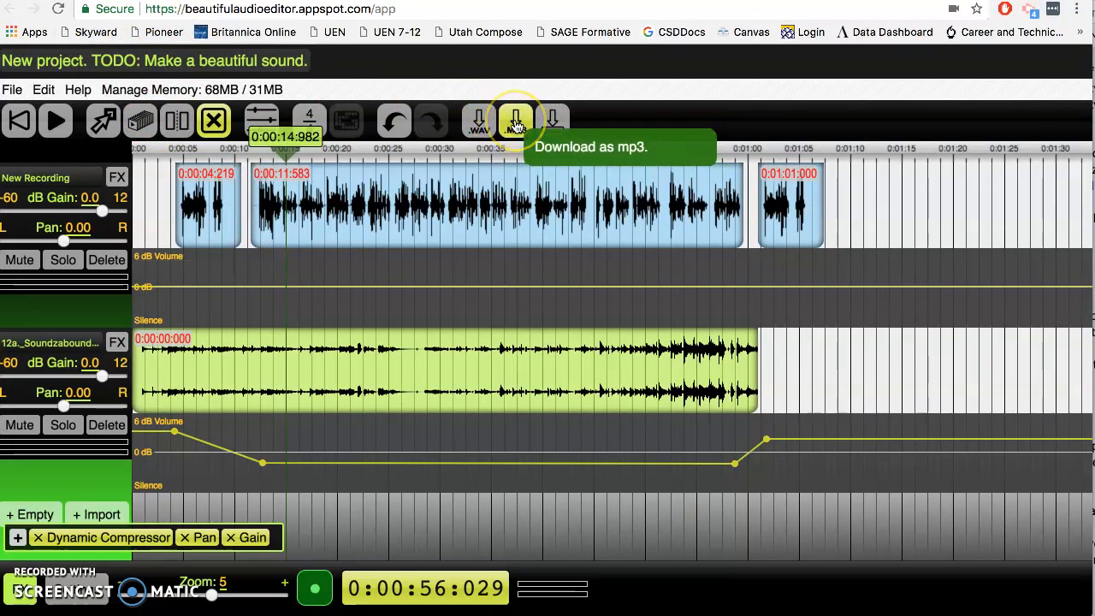
left_click(552, 125)
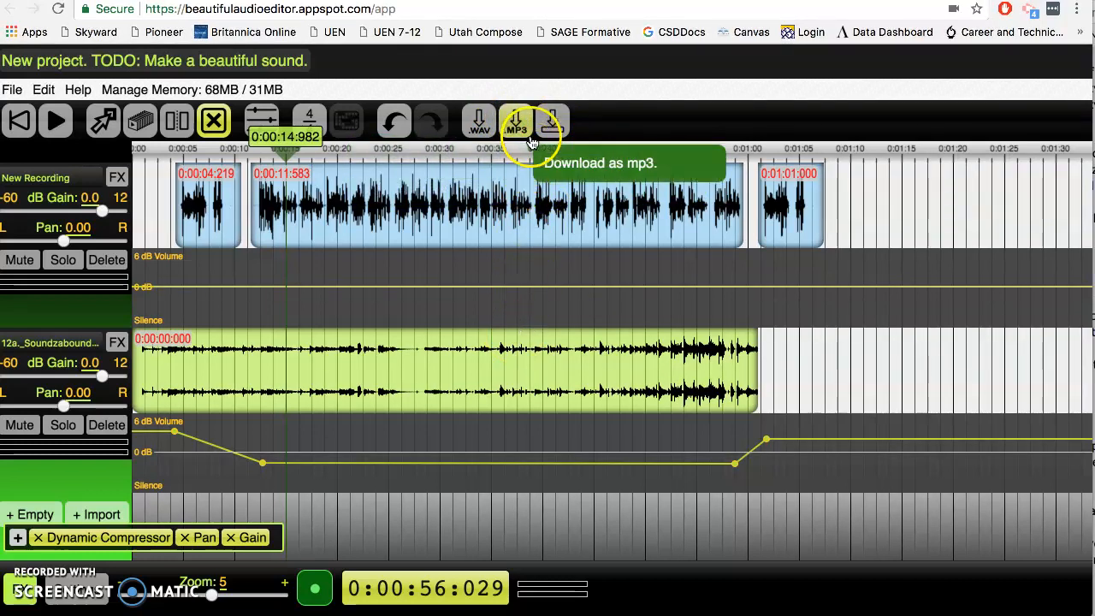
left_click(552, 126)
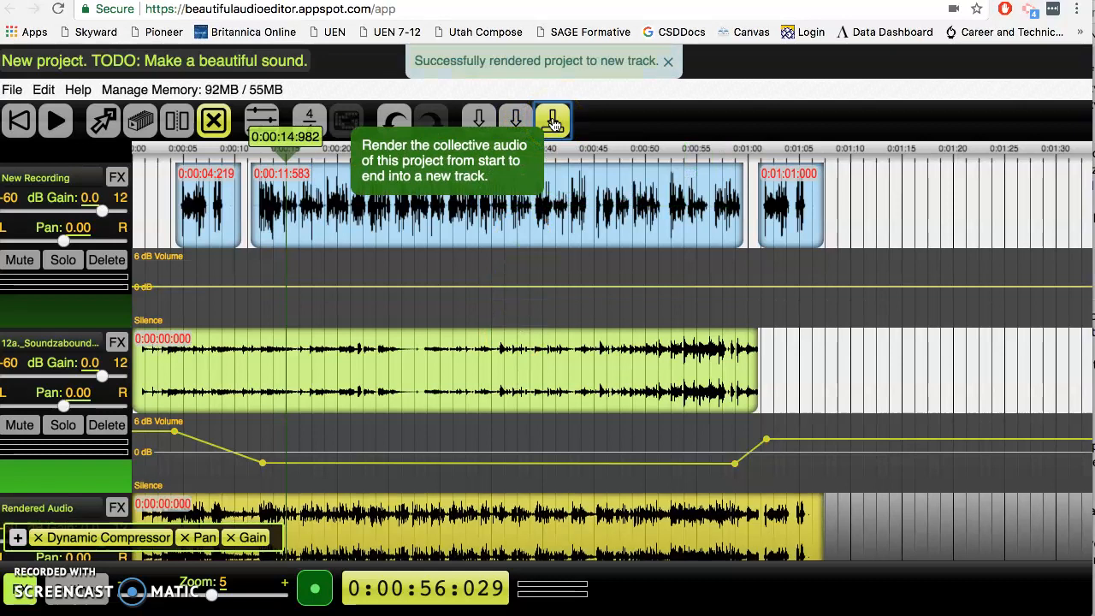
Compare the Rendered Audio track with the voice and guitar tracks, and delete the rendered track.
scroll(366, 317, "down", 5)
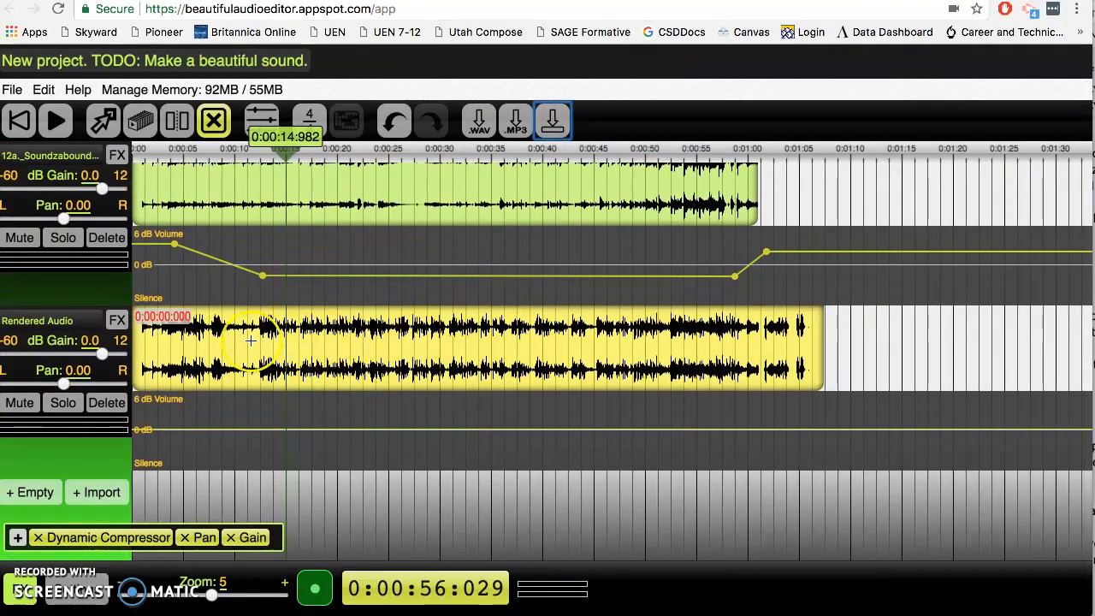
scroll(233, 343, "up", 5)
scroll(234, 343, "down", 2)
scroll(234, 343, "down", 3)
scroll(234, 343, "up", 5)
scroll(234, 343, "down", 1)
scroll(233, 342, "down", 2)
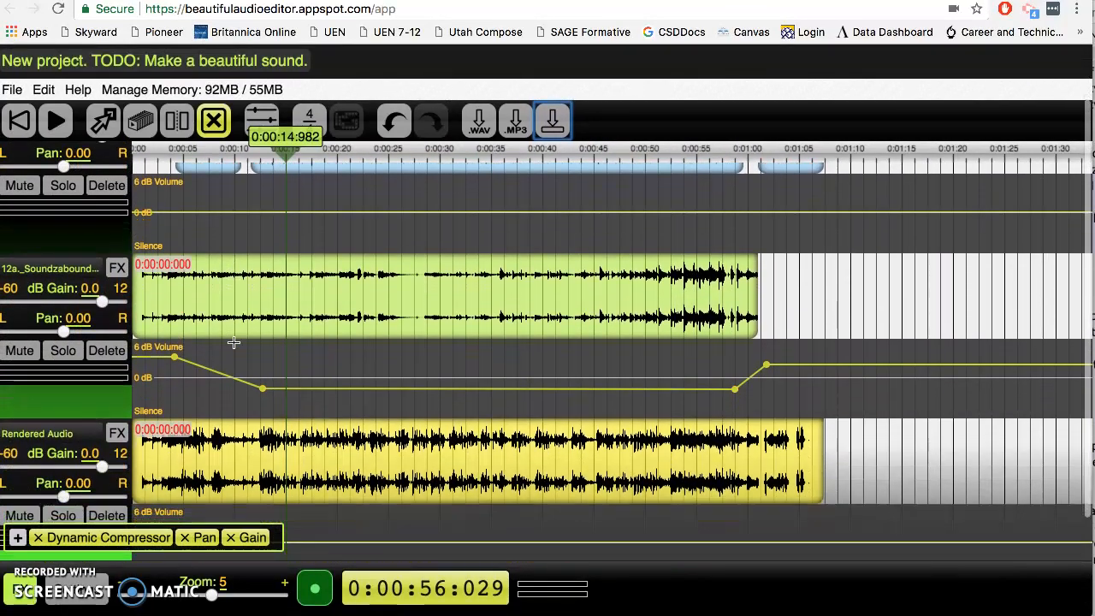
scroll(233, 342, "up", 3)
scroll(172, 496, "down", 2)
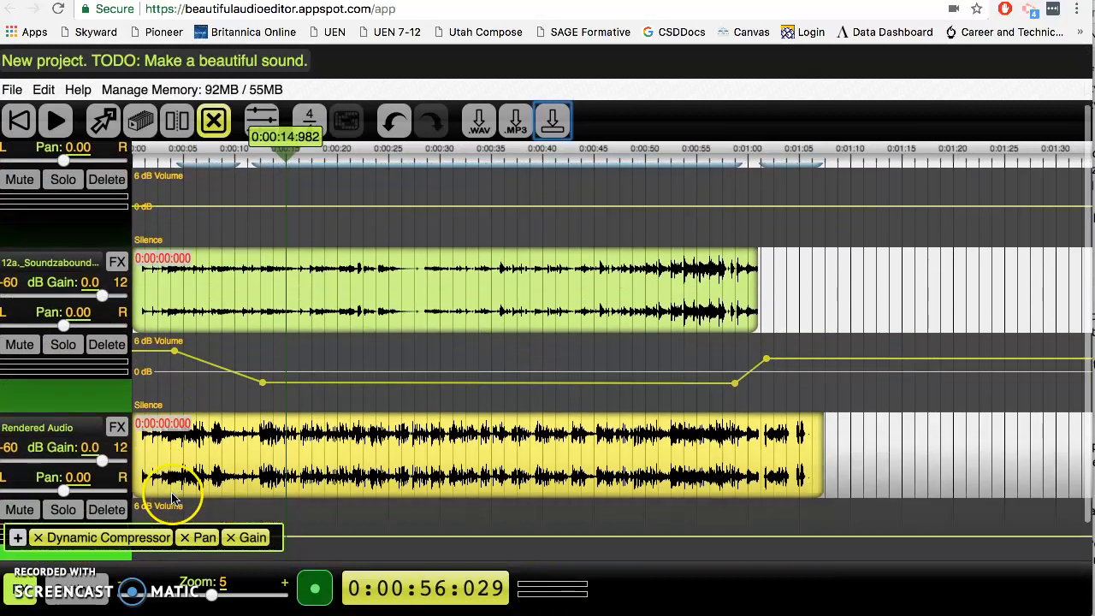
left_click(104, 511)
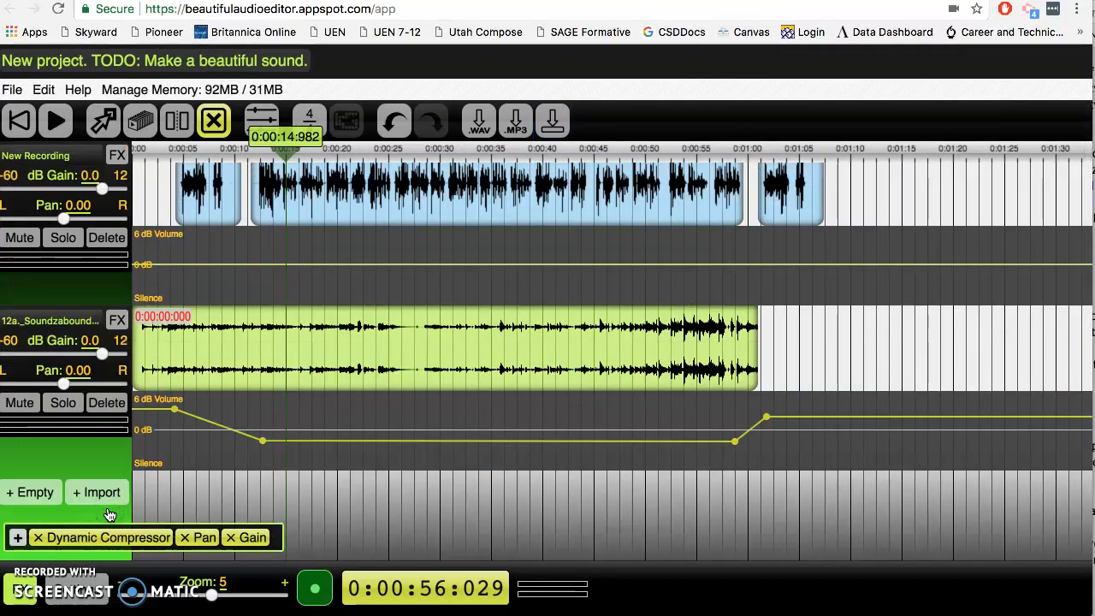
scroll(176, 342, "up", 1)
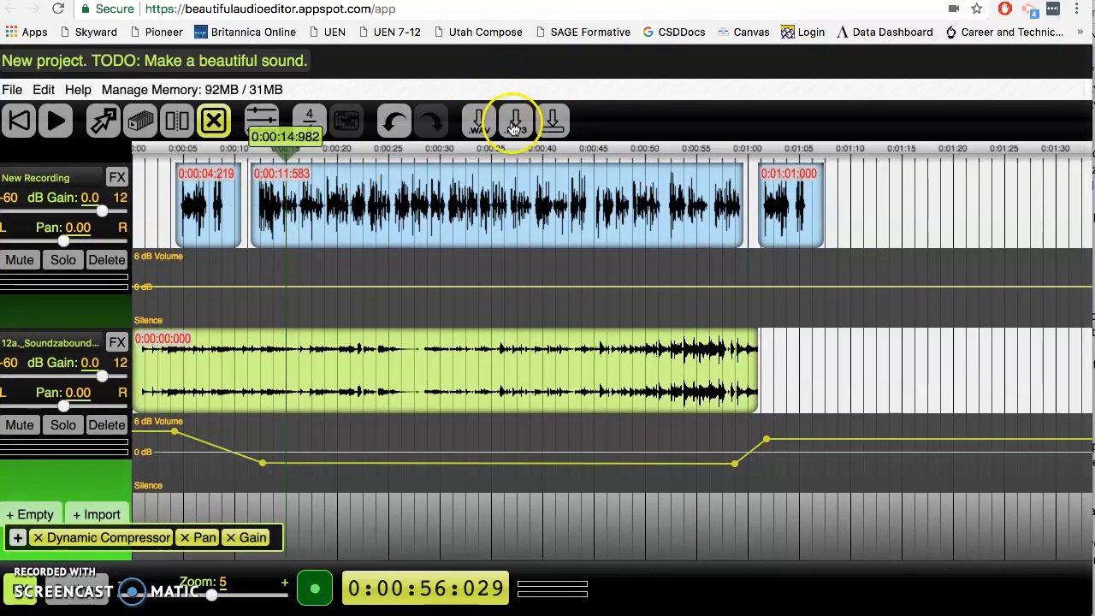
Generate an MP3 under the default project name and close the file dialog without downloading it.
left_click(514, 125)
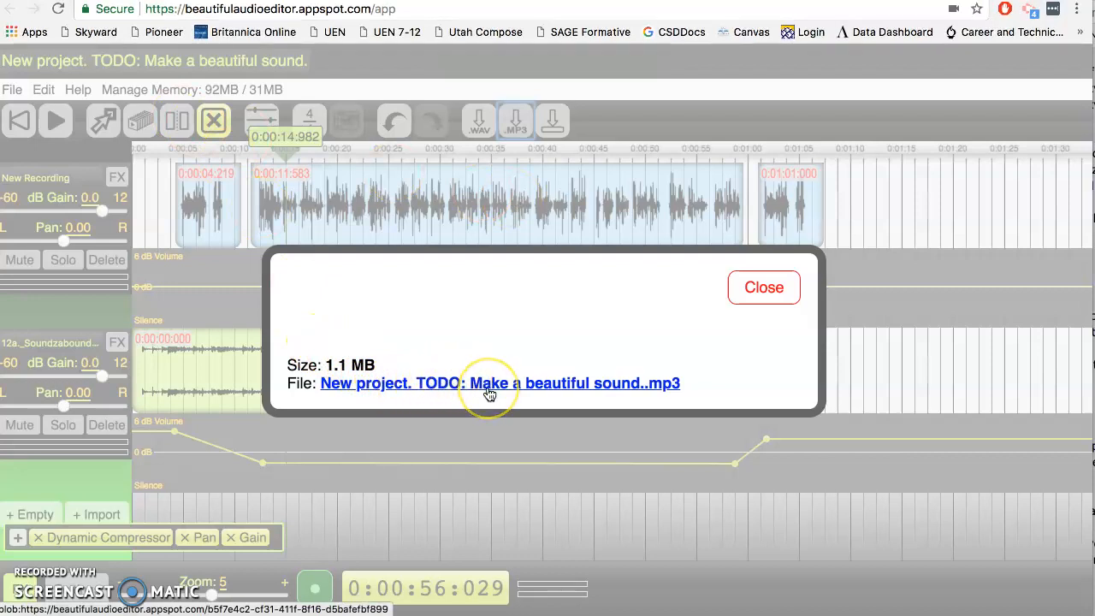
left_click(763, 291)
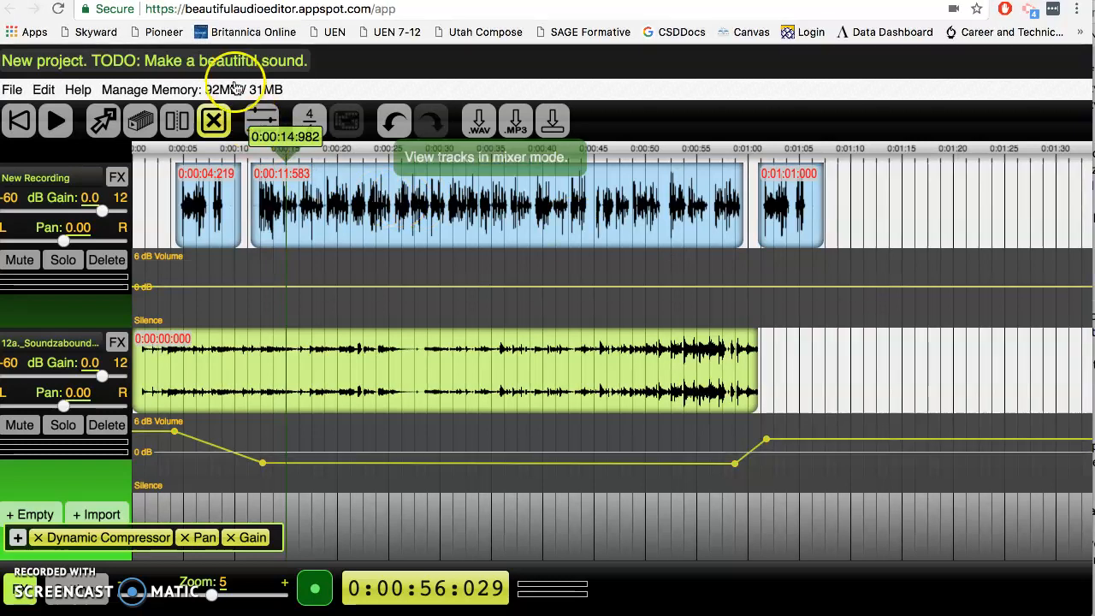
Rename the project "Spatula City Commercial" and download it as an MP3 file.
left_click_drag(308, 60, 2, 60)
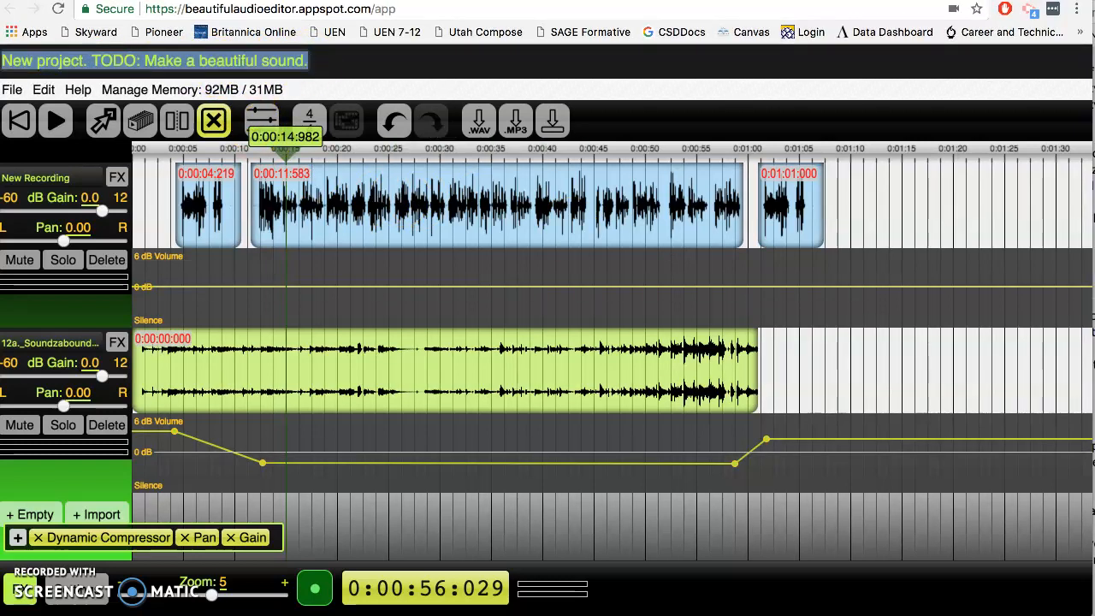
type("Spatula City Commercial")
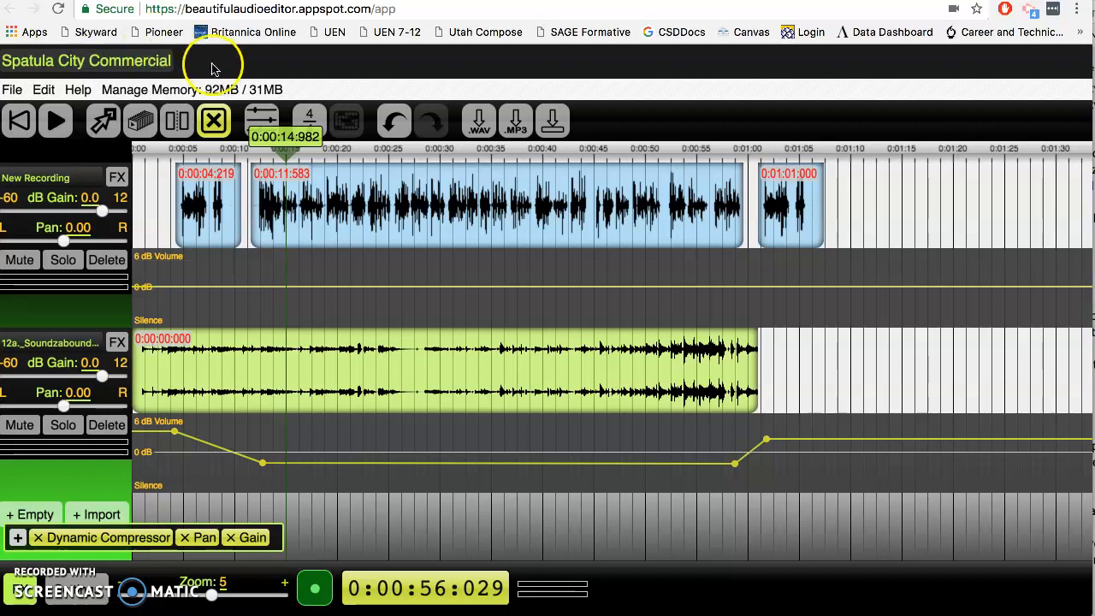
left_click(517, 124)
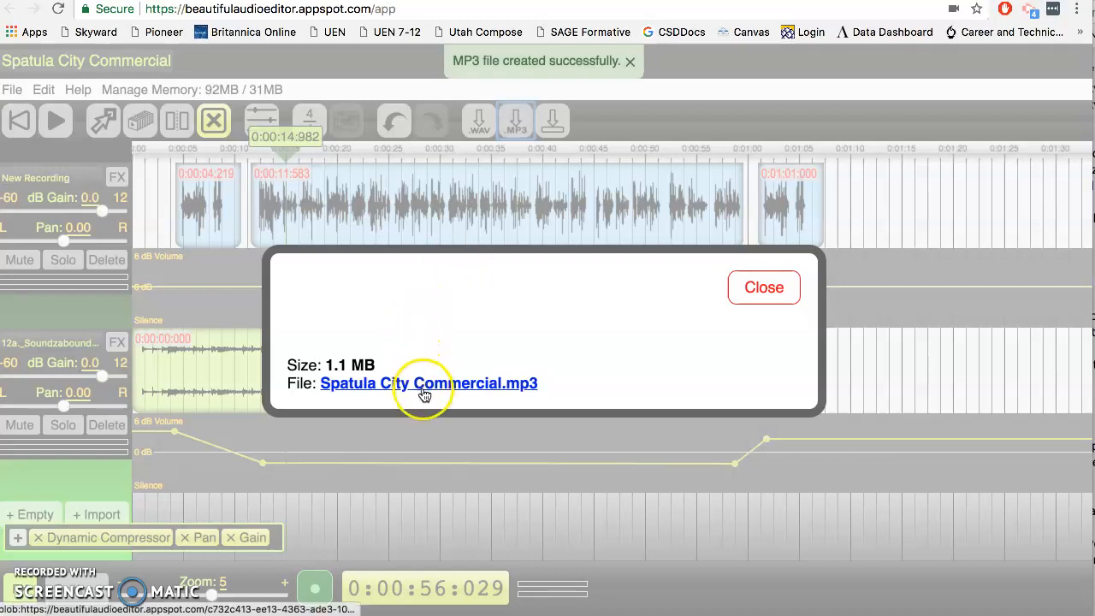
left_click(424, 384)
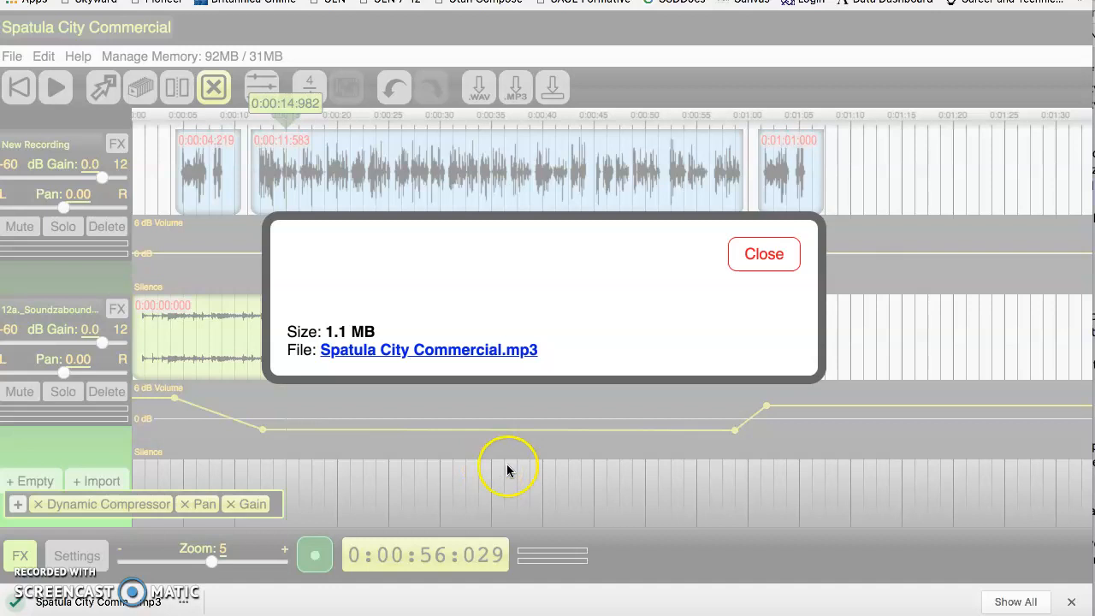
left_click(758, 267)
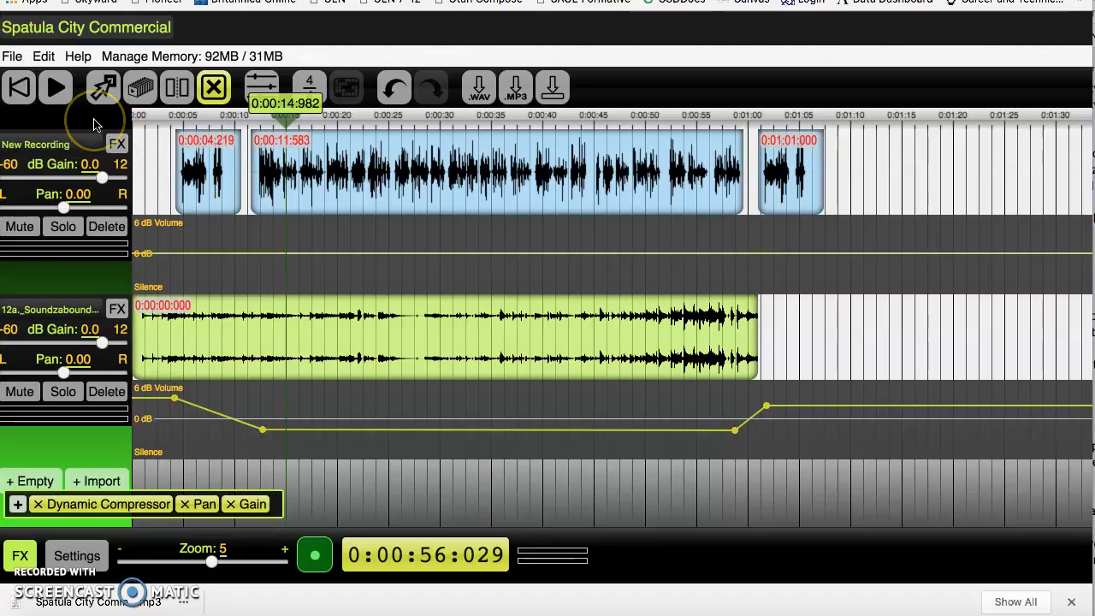